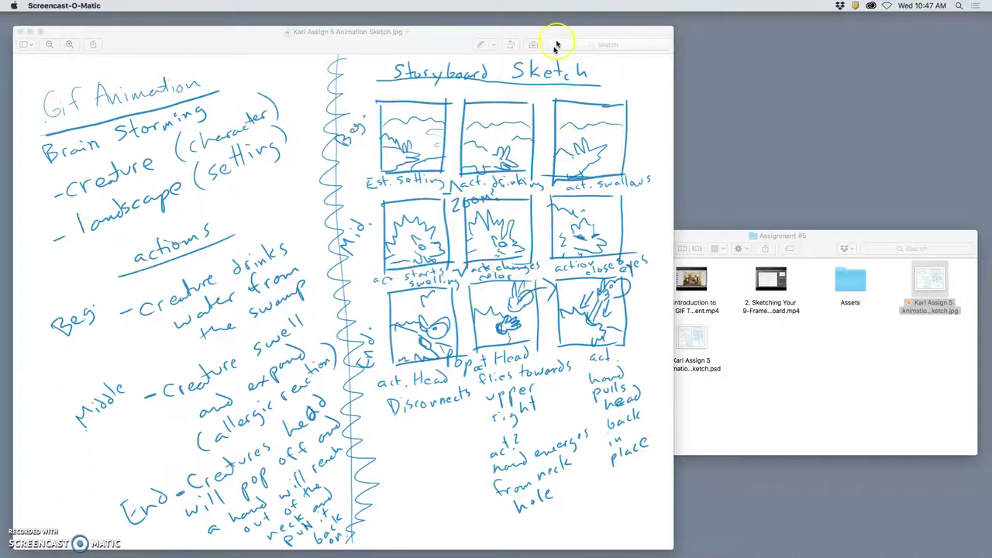
- Create a new untitled folder inside Assignment #5
drag(566, 33, 242, 26)
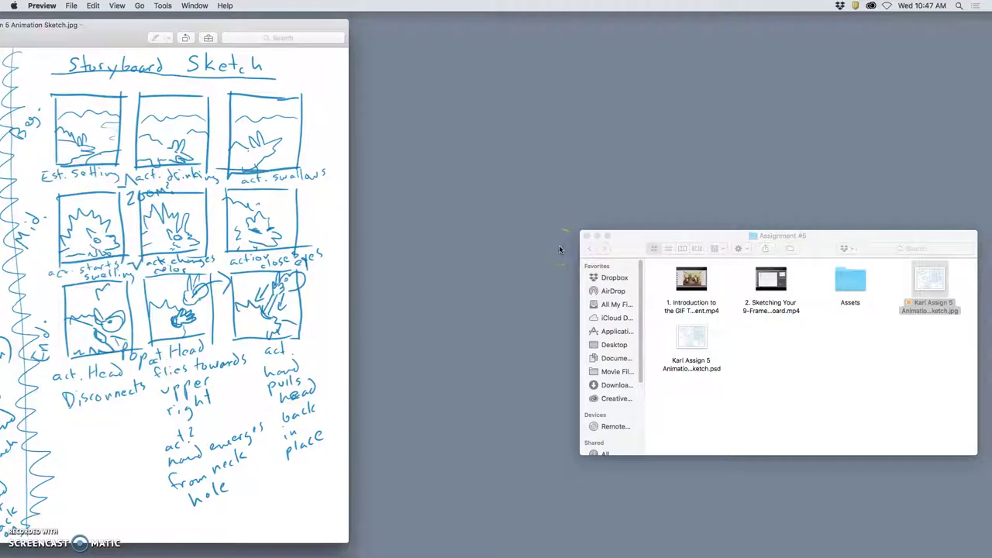
right_click(782, 356)
click(812, 359)
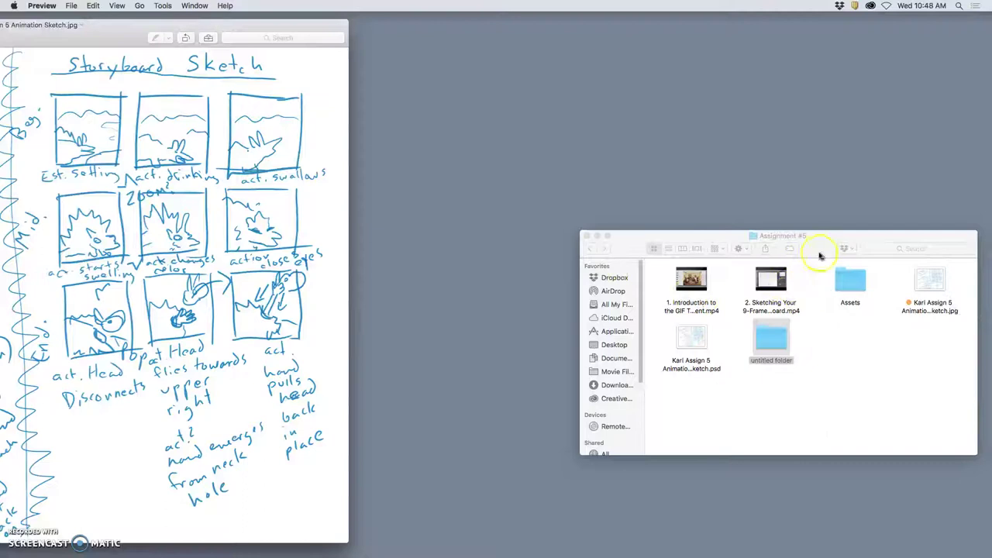
drag(824, 251, 740, 172)
- Open the Assets folder of reference images
click(688, 282)
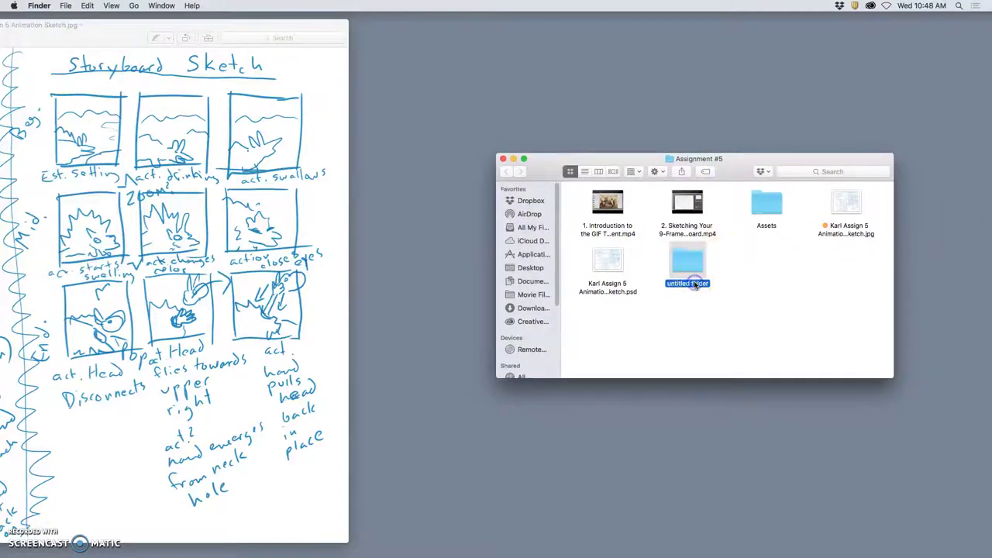
click(767, 206)
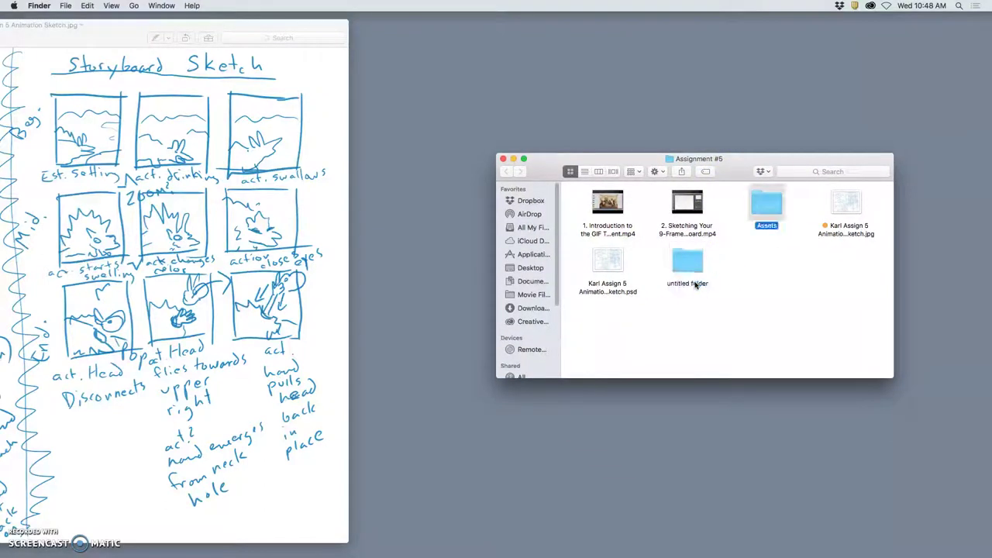
click(770, 208)
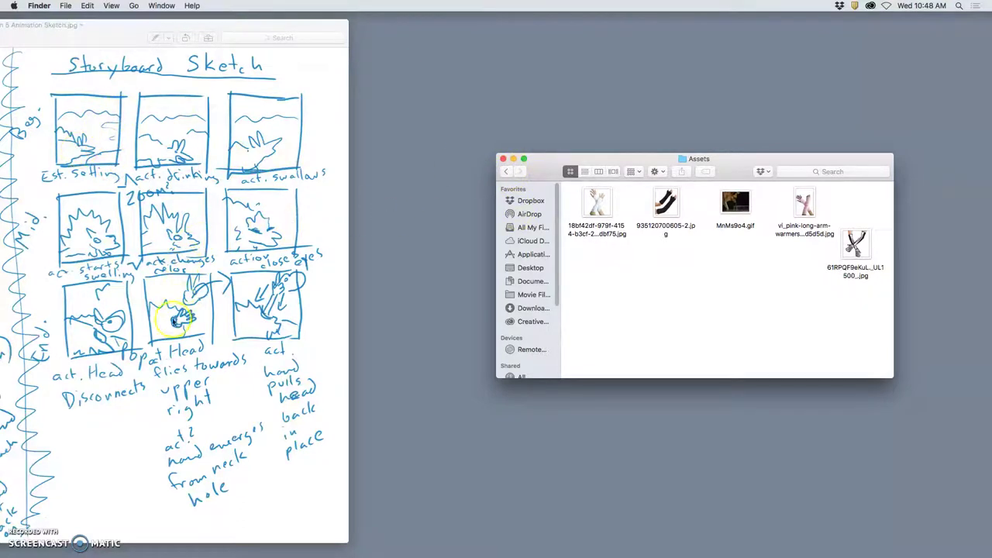
double_click(857, 244)
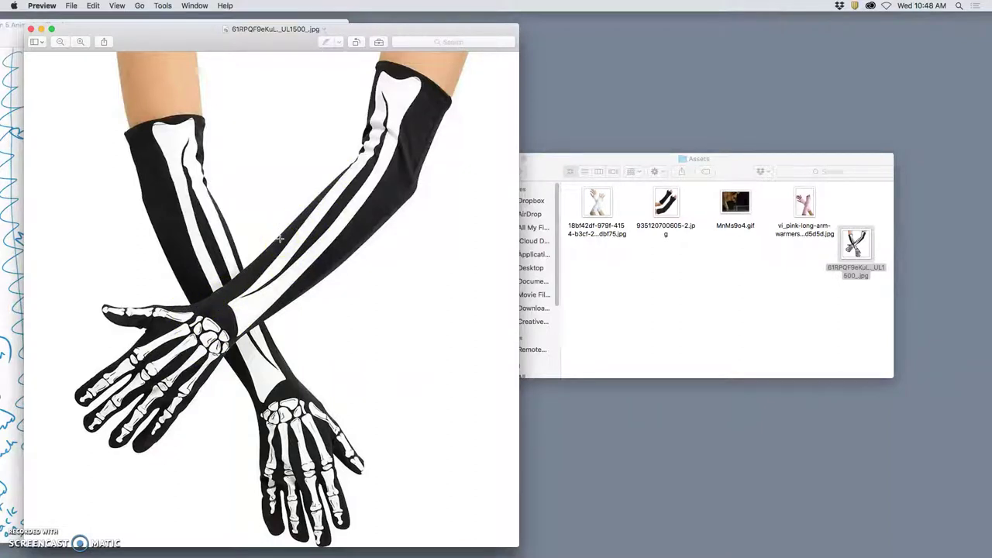
click(30, 28)
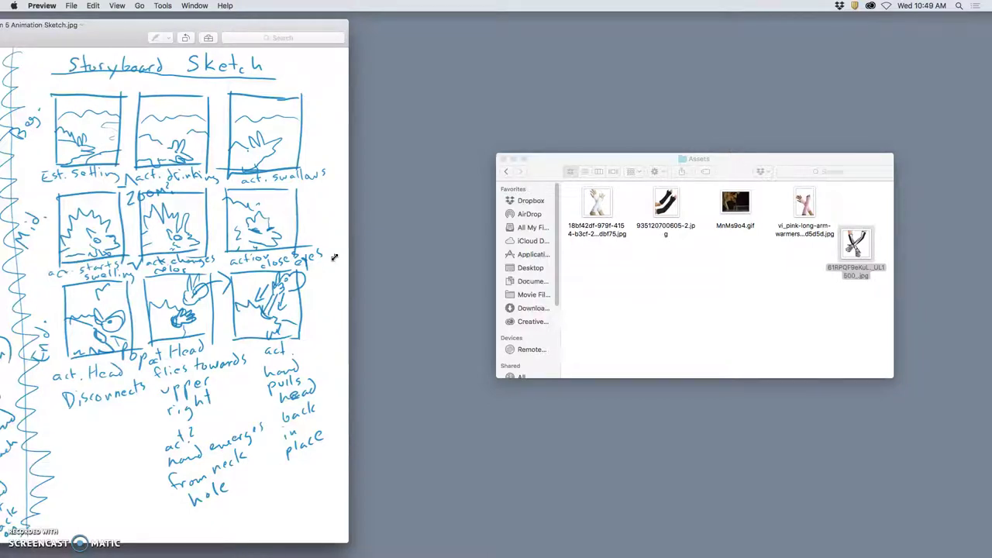
click(736, 203)
right_click(739, 209)
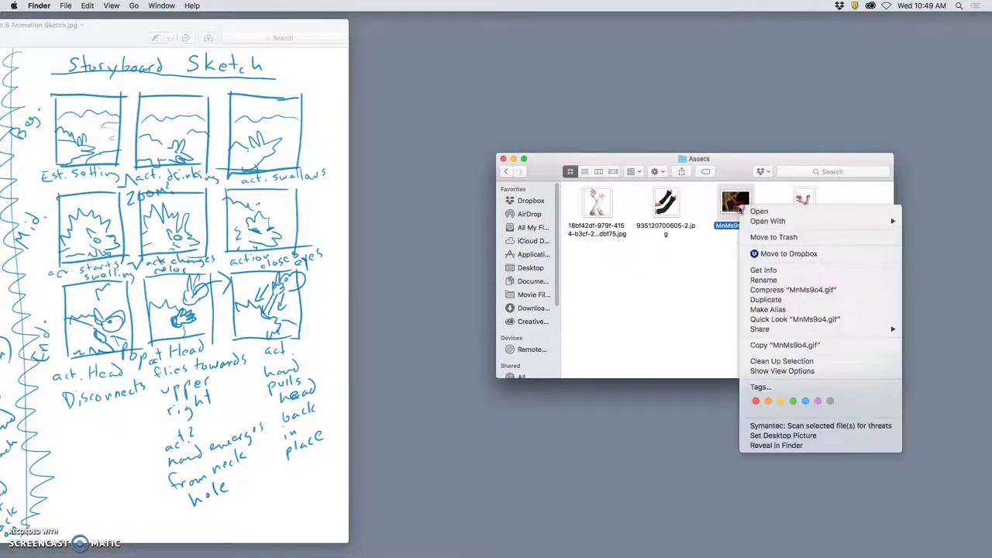
click(735, 208)
double_click(733, 207)
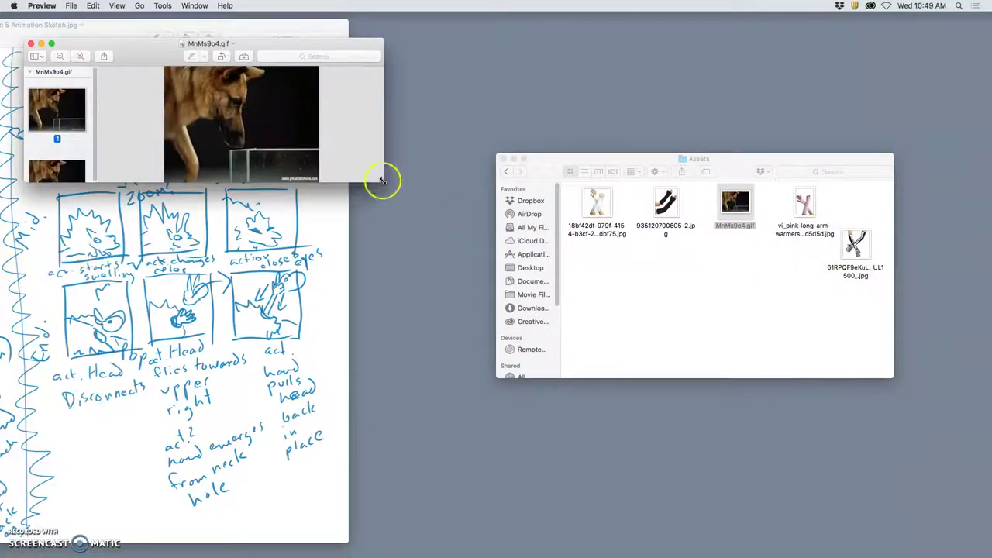
drag(383, 179, 921, 469)
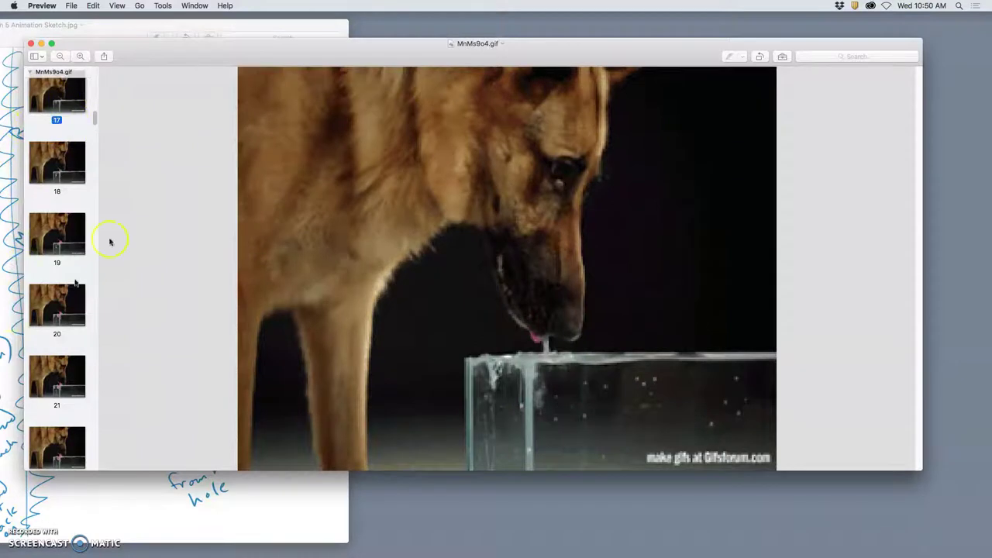
- Close the dog GIF and open a new blank tab in Chrome
click(30, 44)
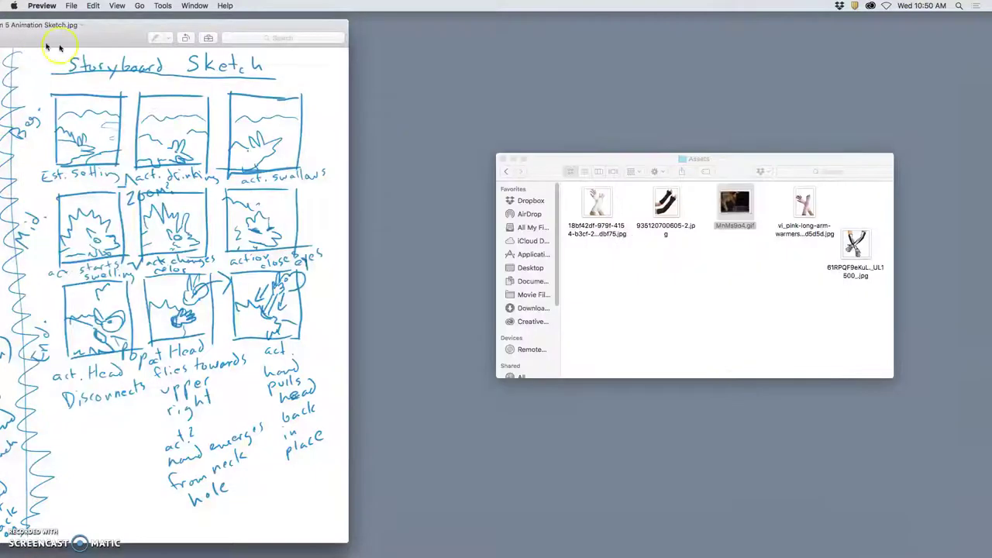
click(697, 299)
mouse_move(385, 553)
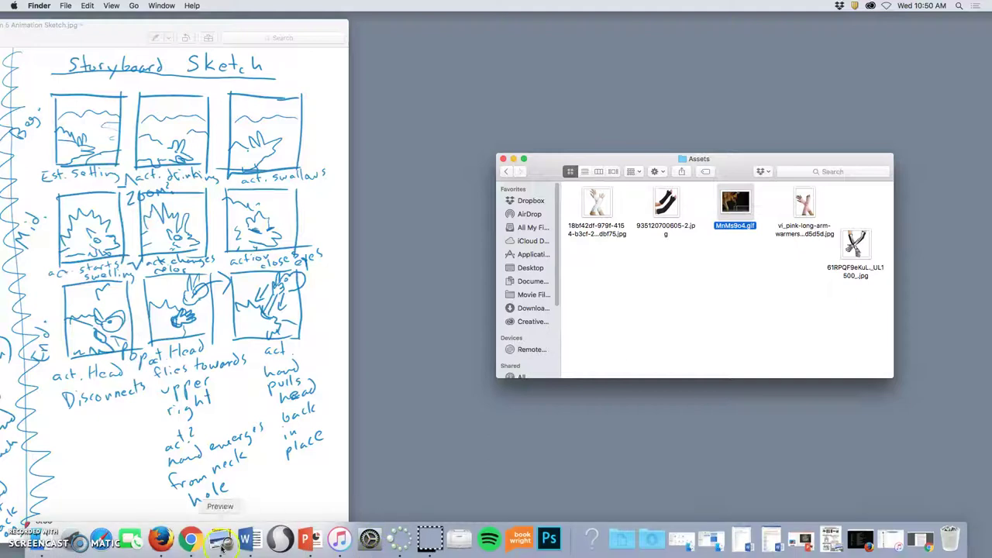
click(187, 545)
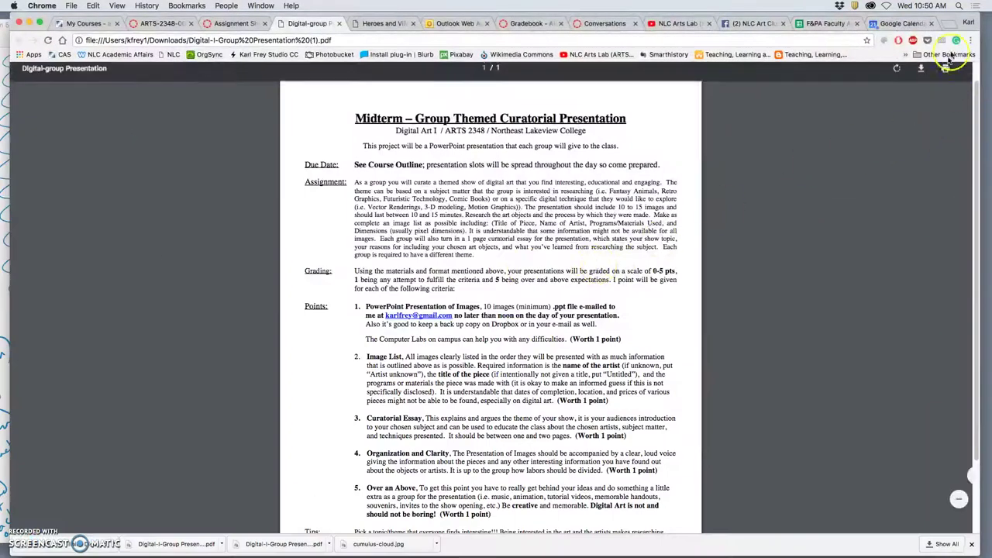
click(947, 23)
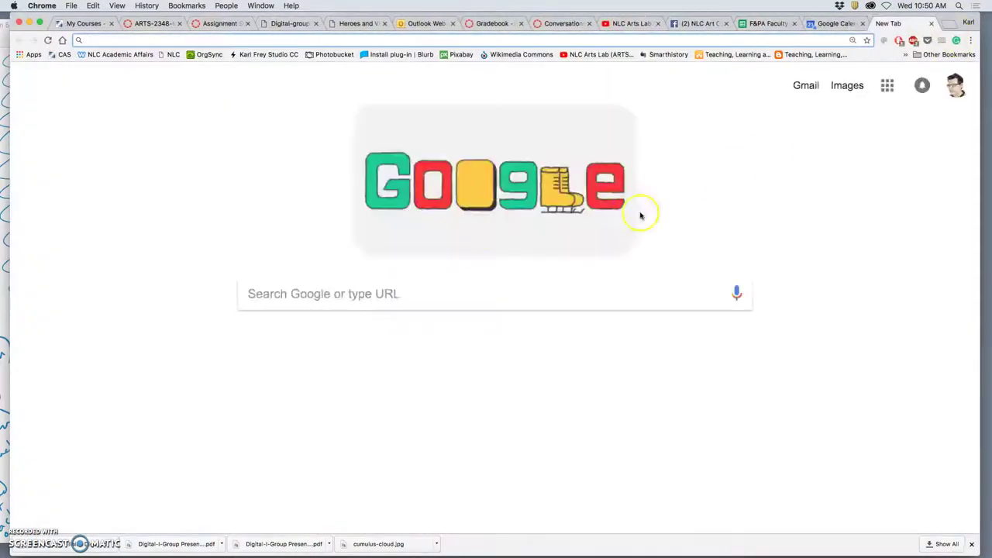
click(516, 291)
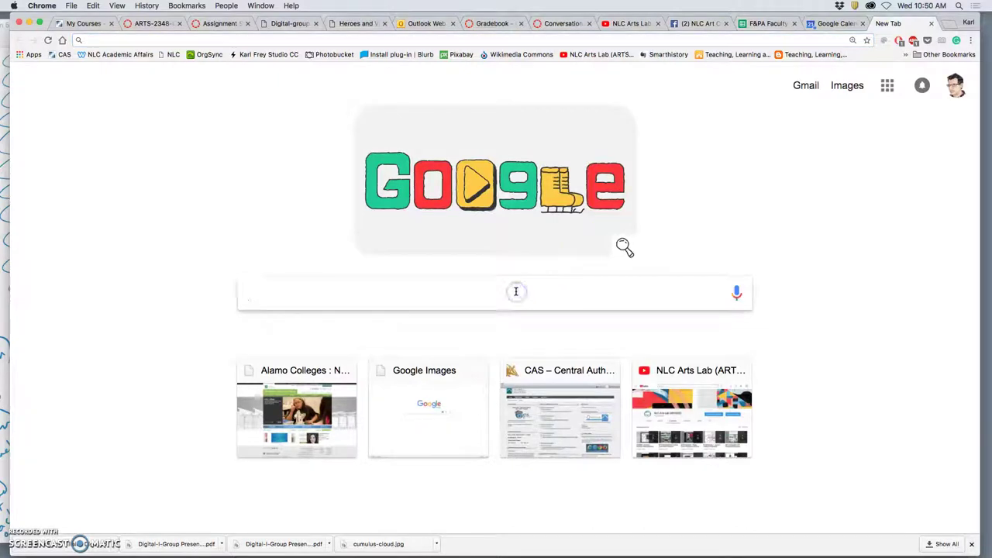
- Search Google Images for 'sunset' and filter the results to the Animated type
click(847, 87)
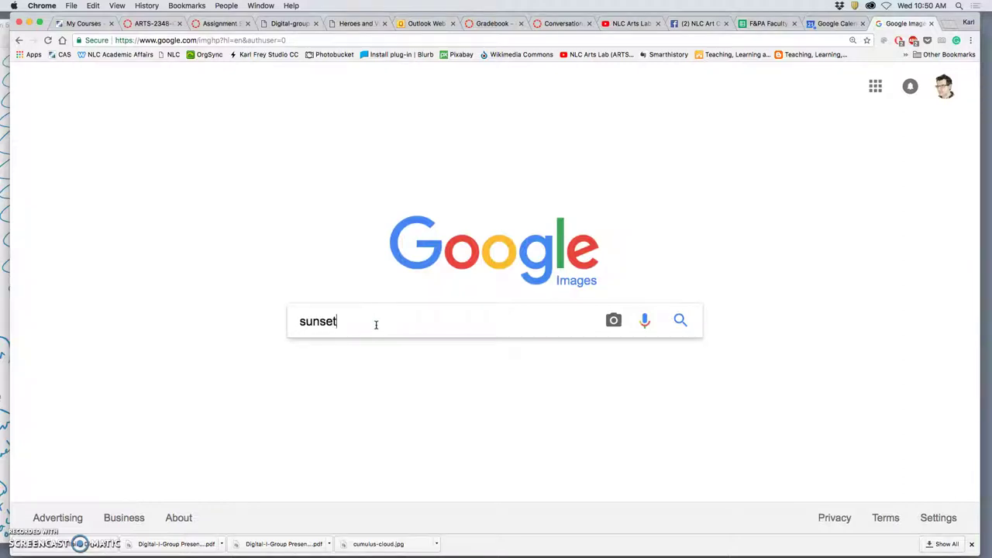
key(Return)
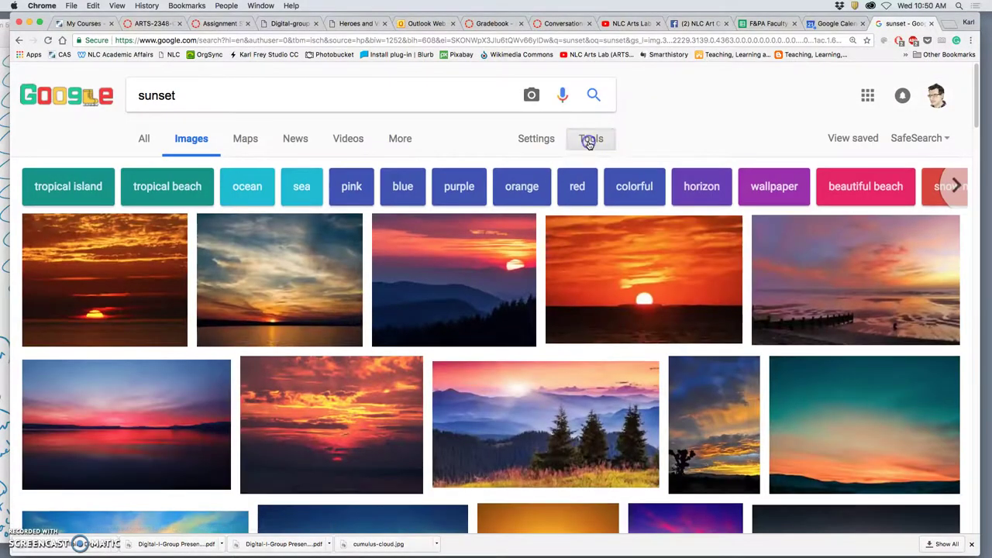
click(589, 141)
click(264, 169)
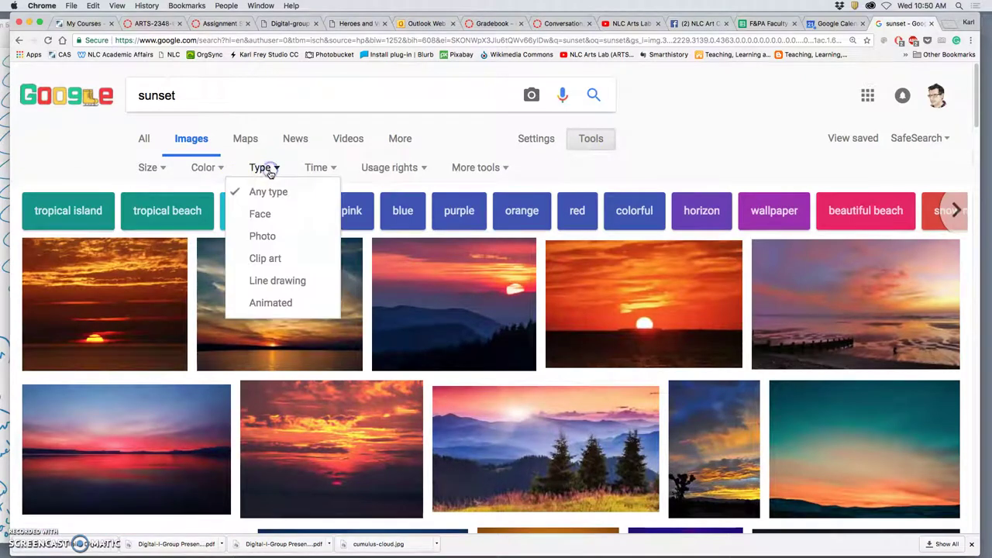
click(282, 302)
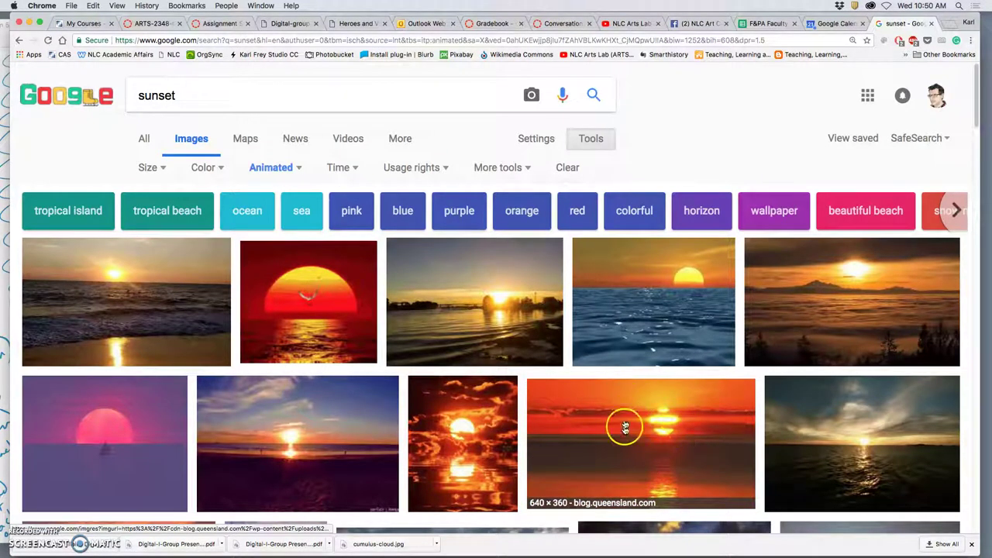
- Preview the tenor, Queensland Blog, GIPHY, purple-sky beach and pink beach sunset results
click(450, 435)
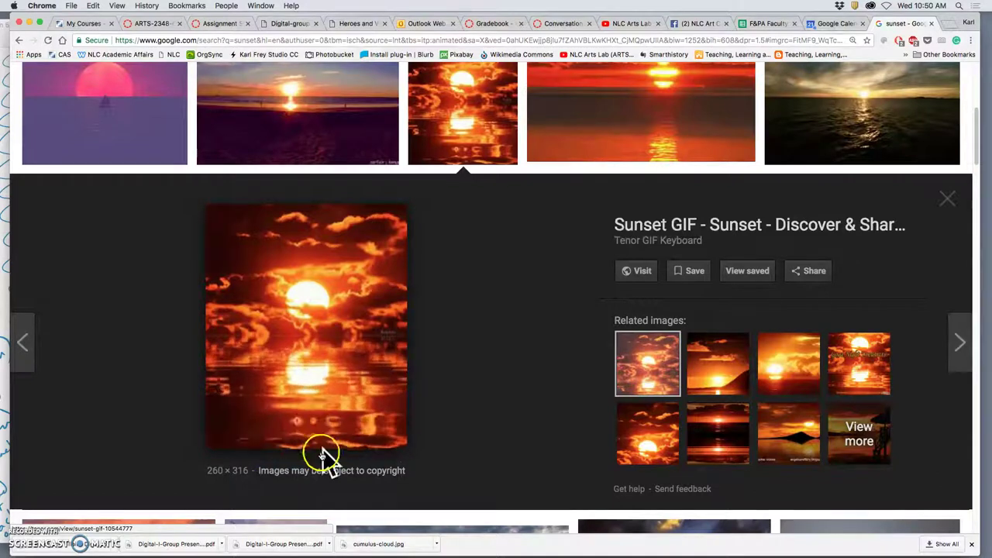
click(596, 136)
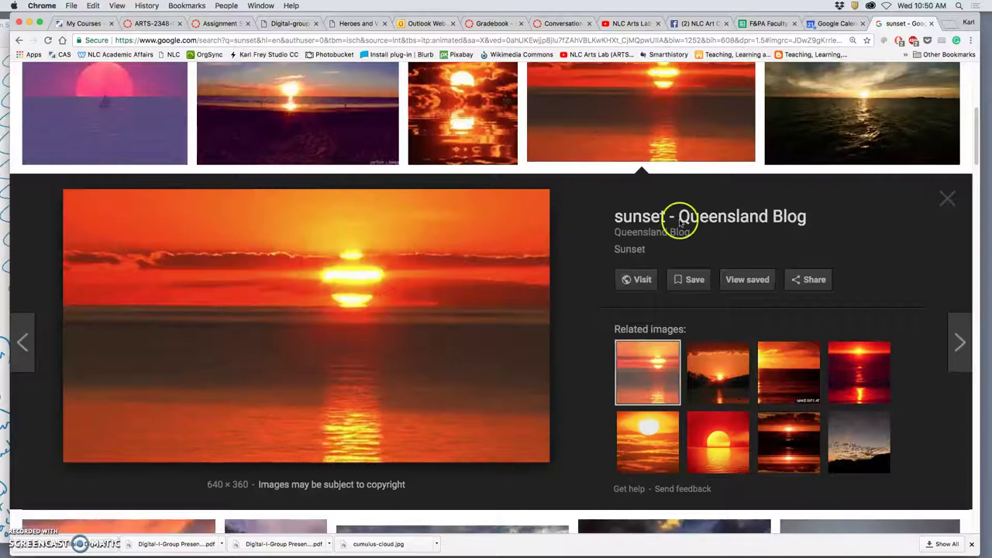
click(820, 107)
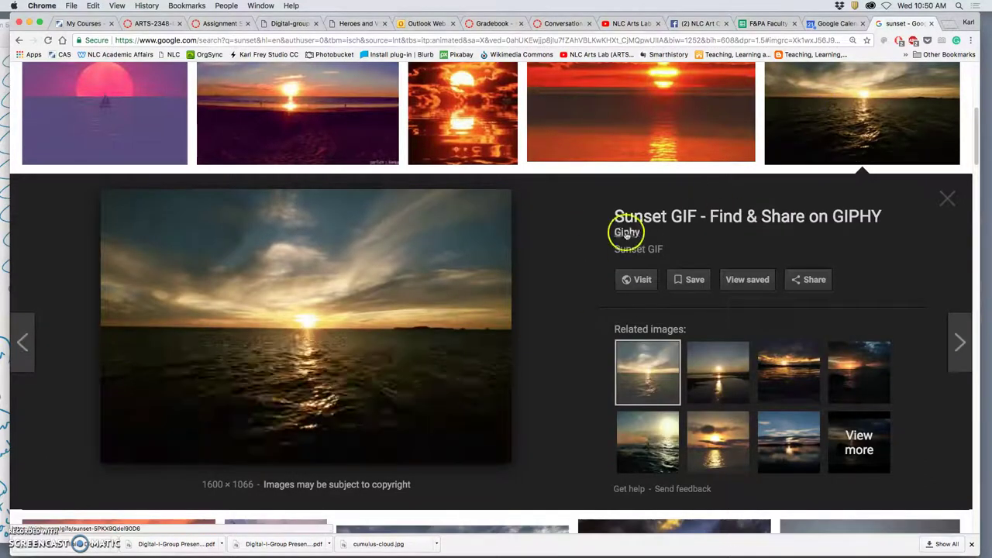
click(324, 107)
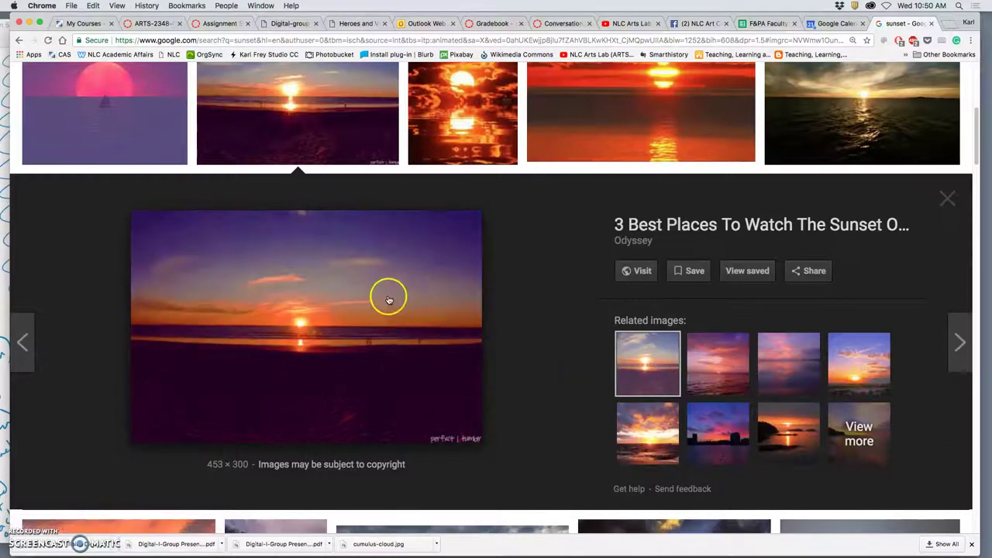
click(124, 132)
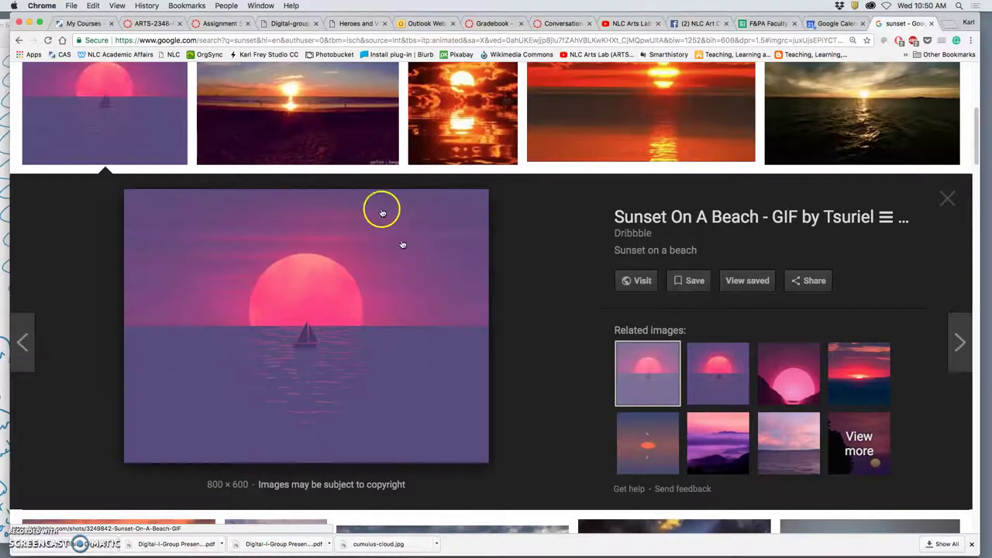
click(325, 137)
- Preview the Animated Sunset 16 April 2004, Harlech Beach and lake ripples sunsets further down
scroll(454, 333, down, 5)
scroll(455, 332, down, 4)
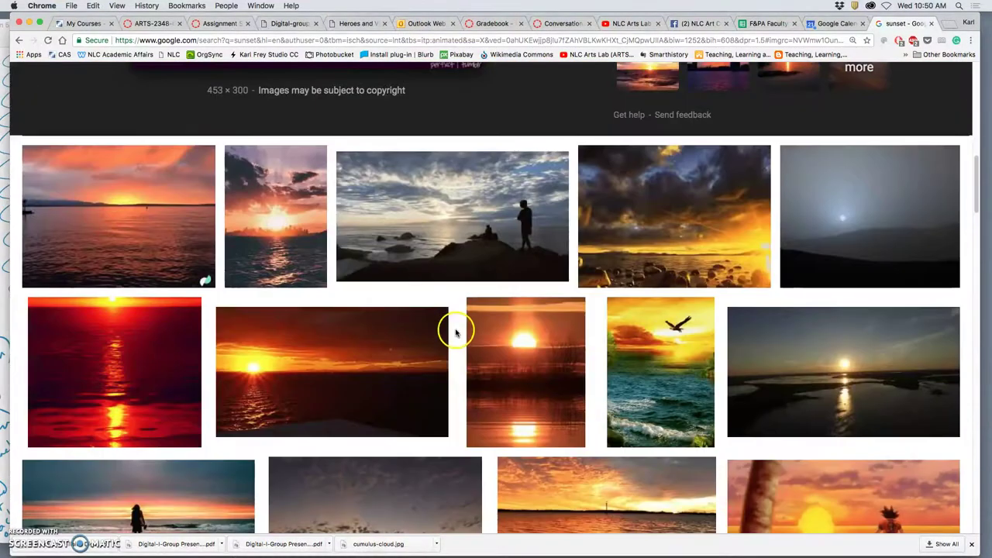
scroll(368, 339, down, 2)
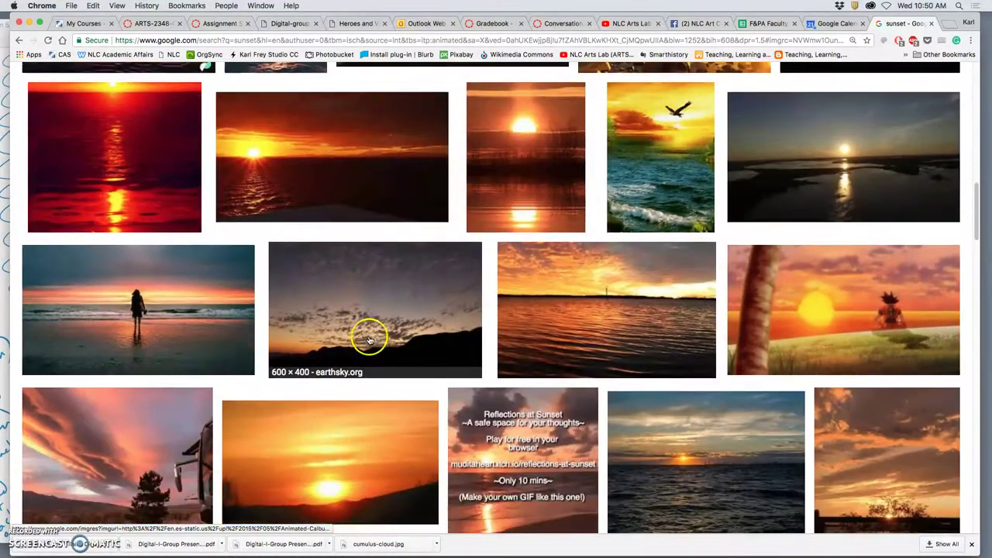
scroll(372, 388, down, 2)
click(363, 400)
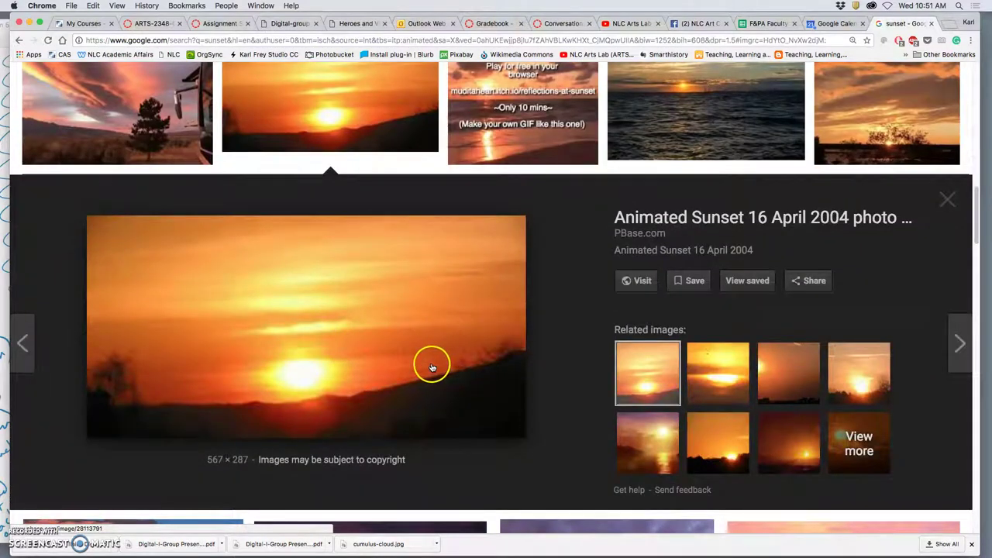
scroll(570, 245, down, 2)
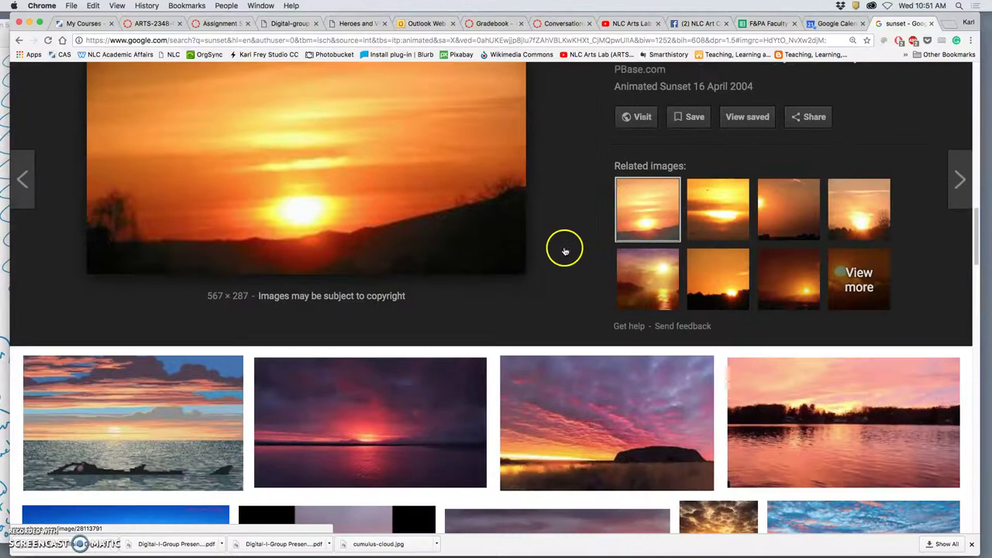
click(416, 430)
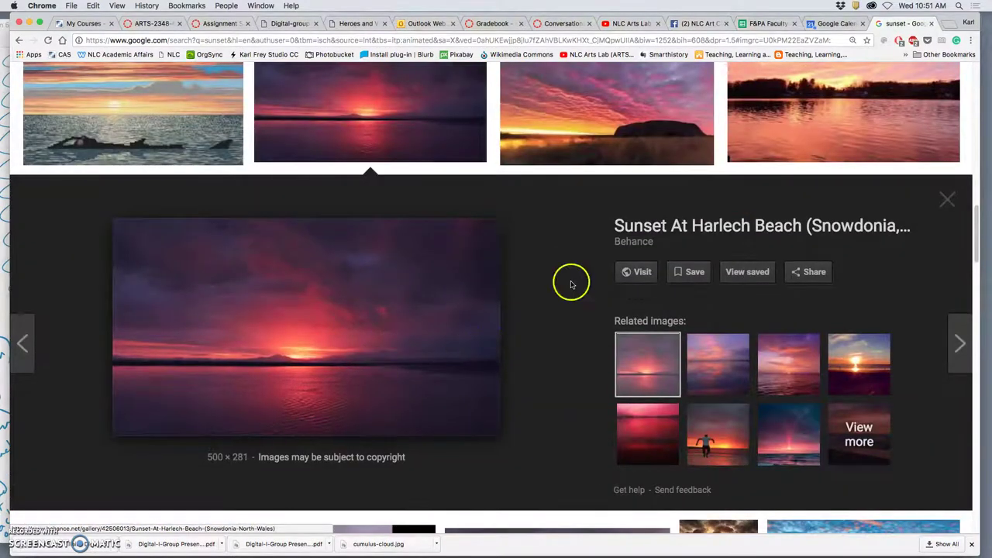
scroll(802, 178, up, 3)
scroll(826, 206, down, 3)
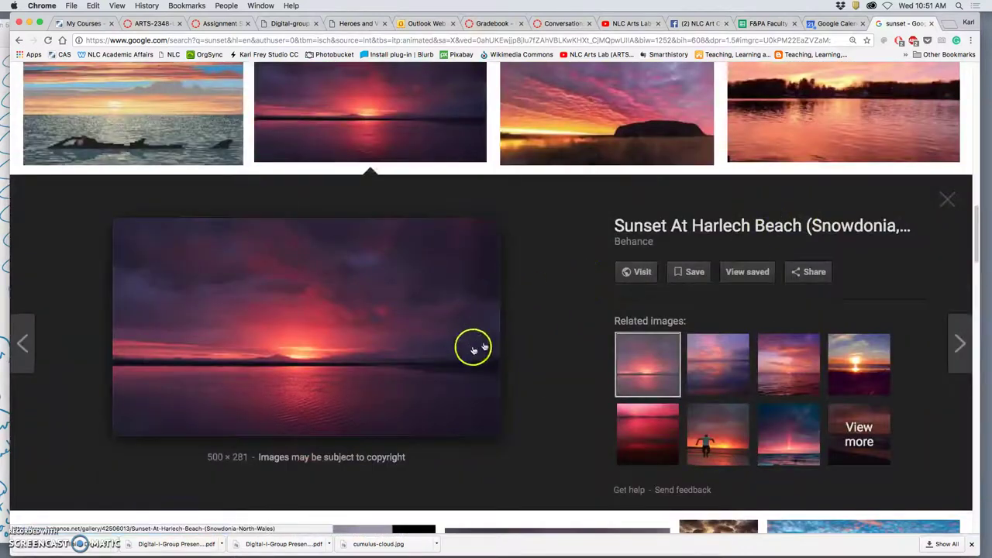
click(817, 142)
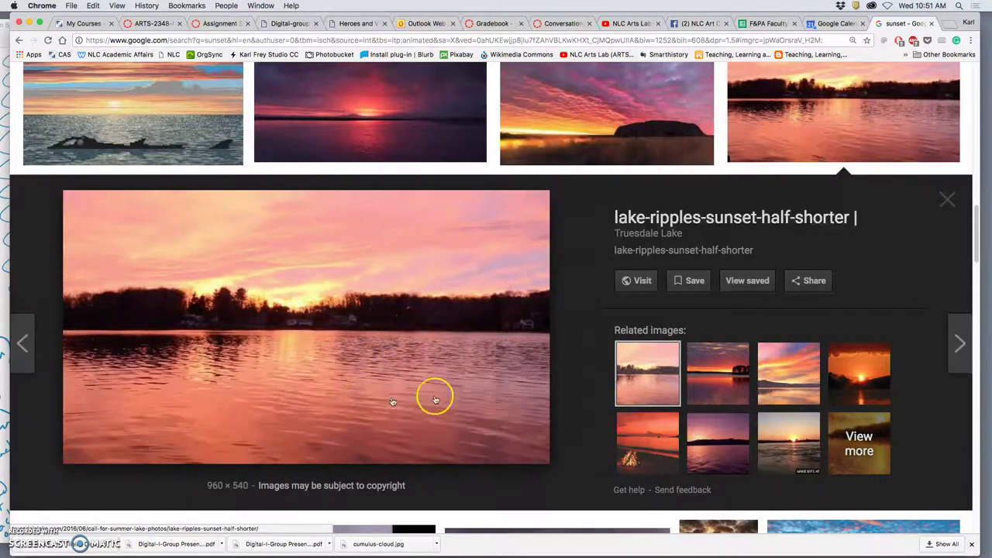
- Preview the sunset-over-water results, then minimize the Chrome window
scroll(438, 376, down, 10)
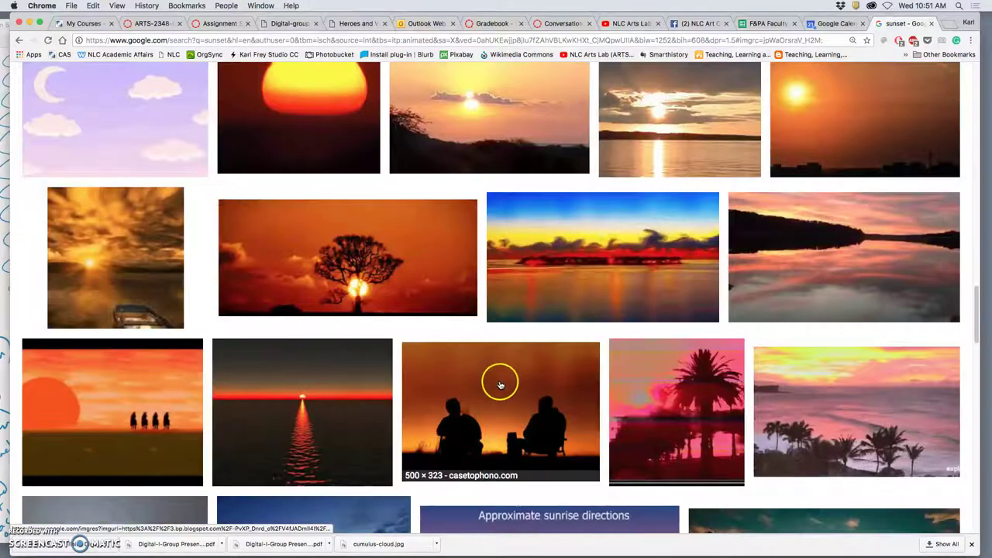
scroll(500, 385, down, 6)
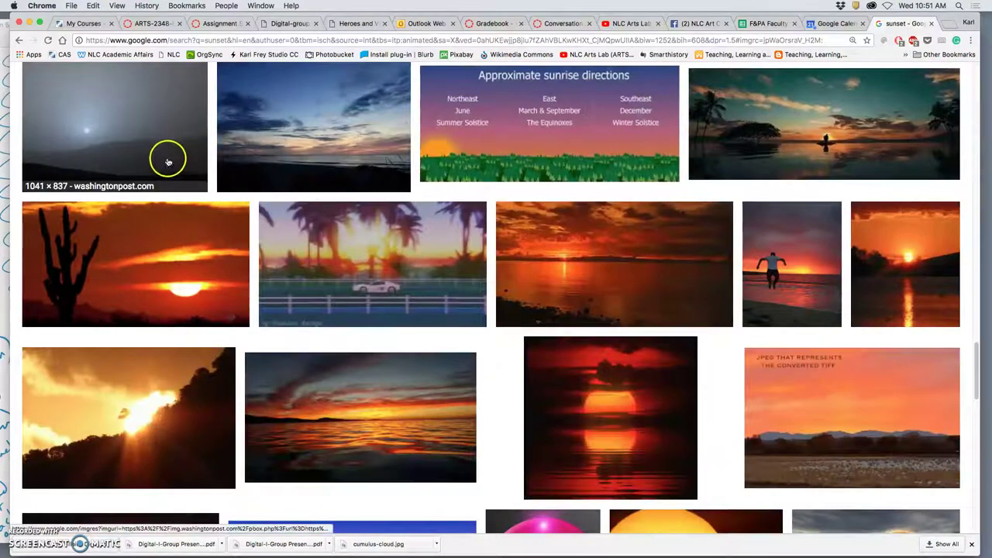
scroll(471, 361, down, 1)
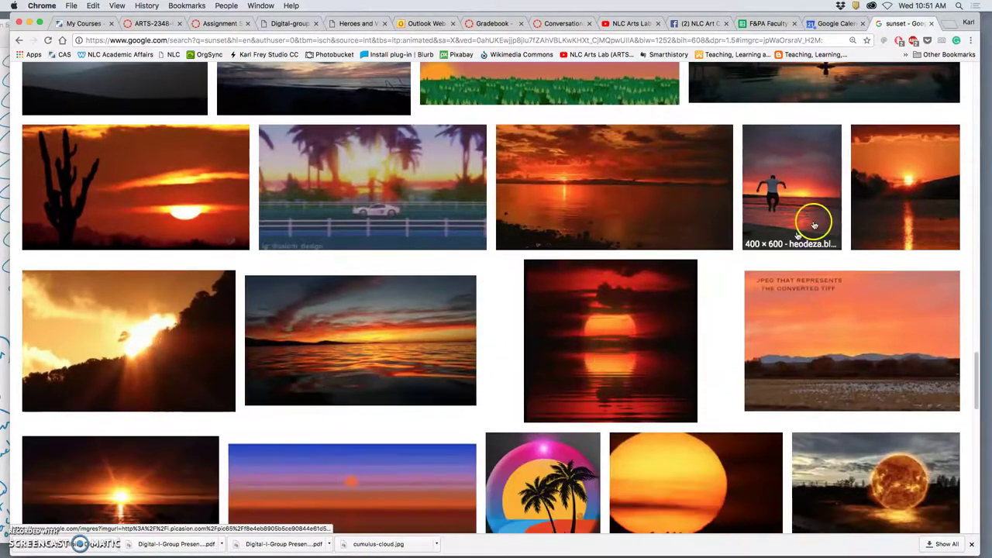
click(942, 172)
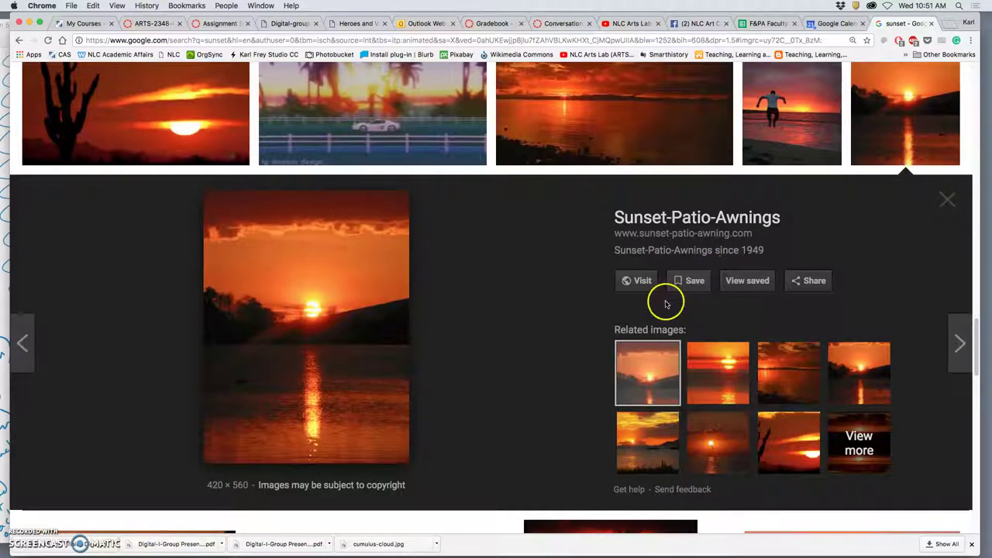
scroll(598, 310, up, 10)
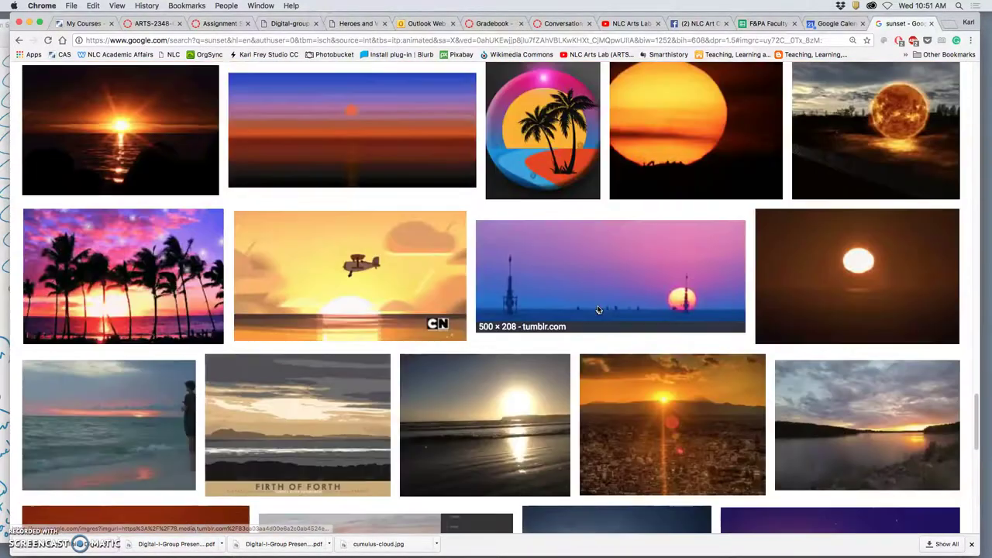
click(194, 164)
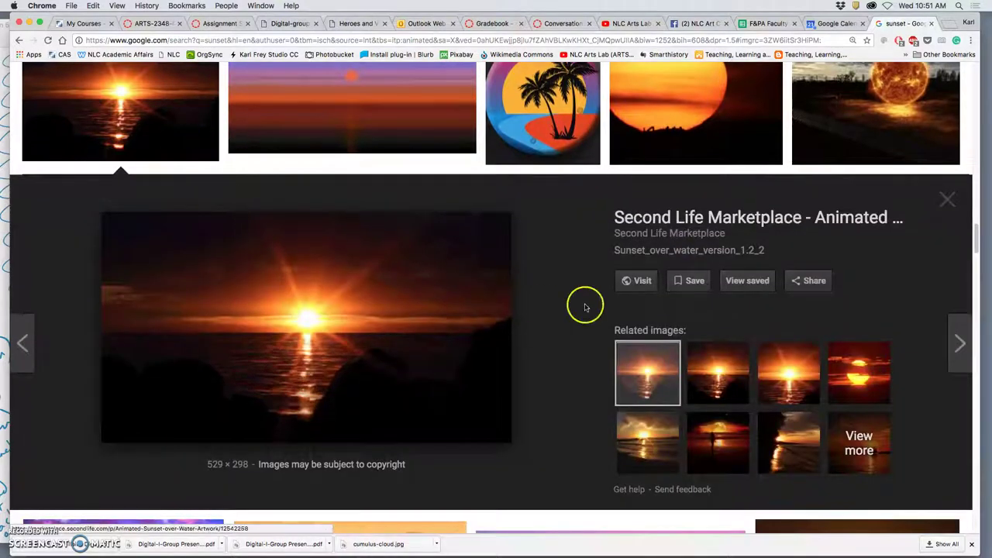
scroll(664, 284, up, 5)
scroll(664, 284, up, 5)
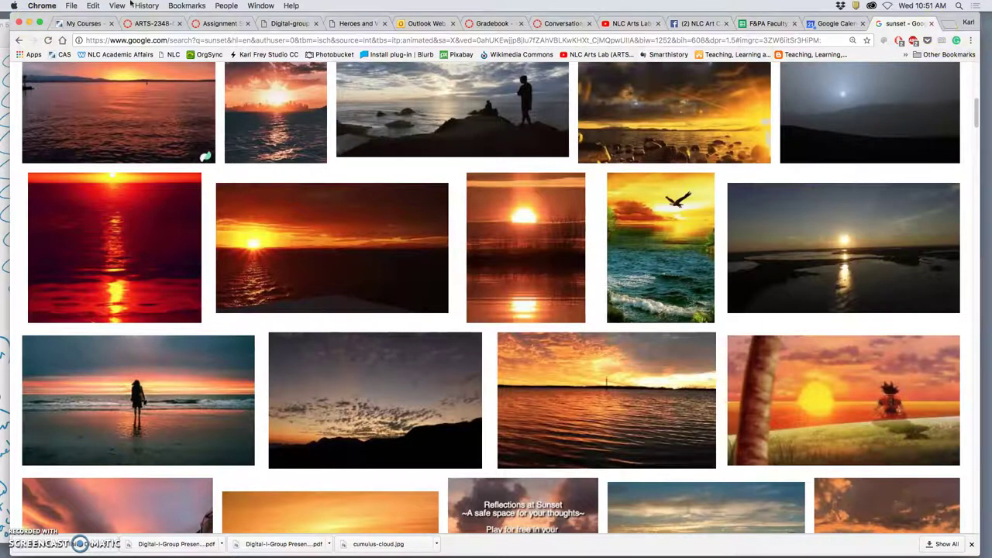
click(28, 24)
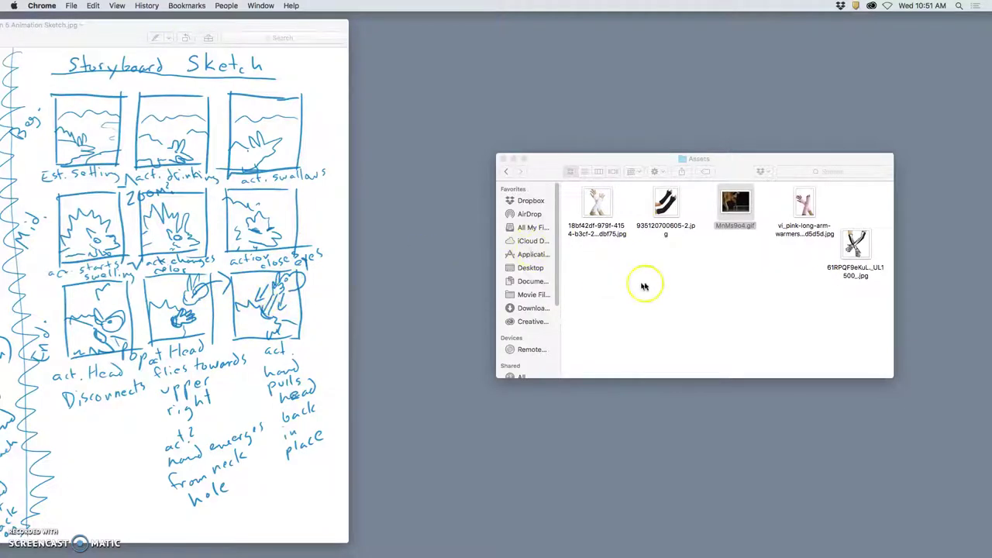
- Confirm the untitled folder in Assignment #5 is empty and rename it 'Stage'
click(707, 231)
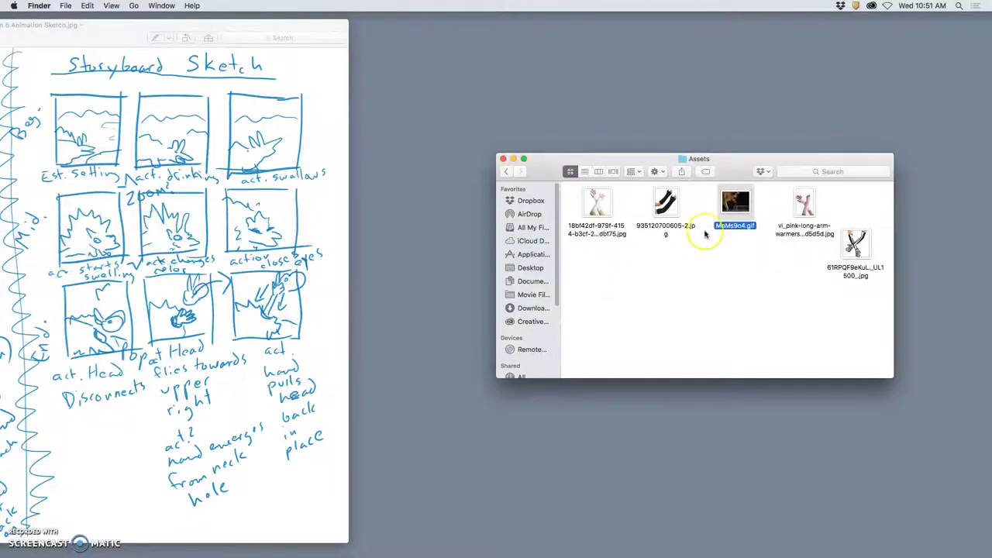
click(505, 171)
double_click(690, 284)
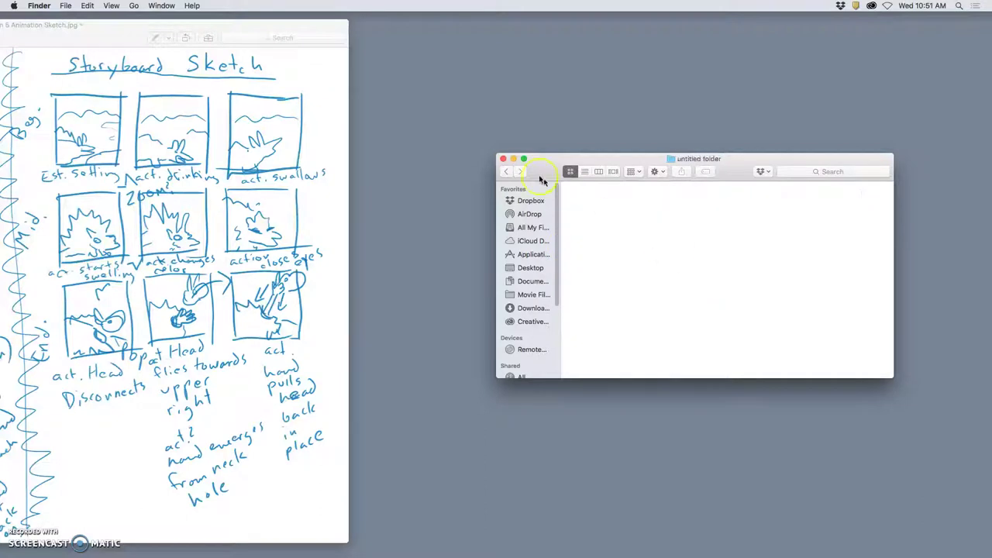
click(509, 174)
click(685, 264)
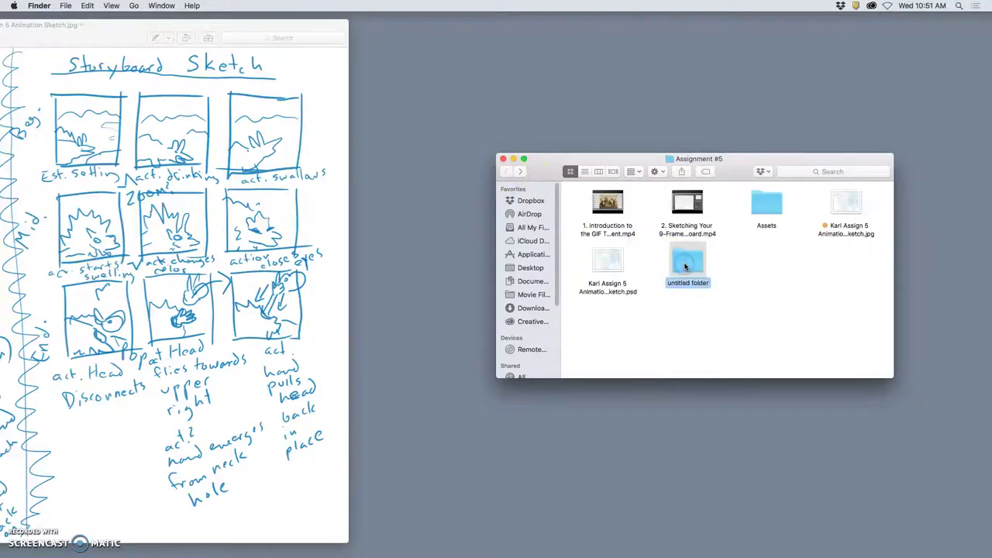
text(s)
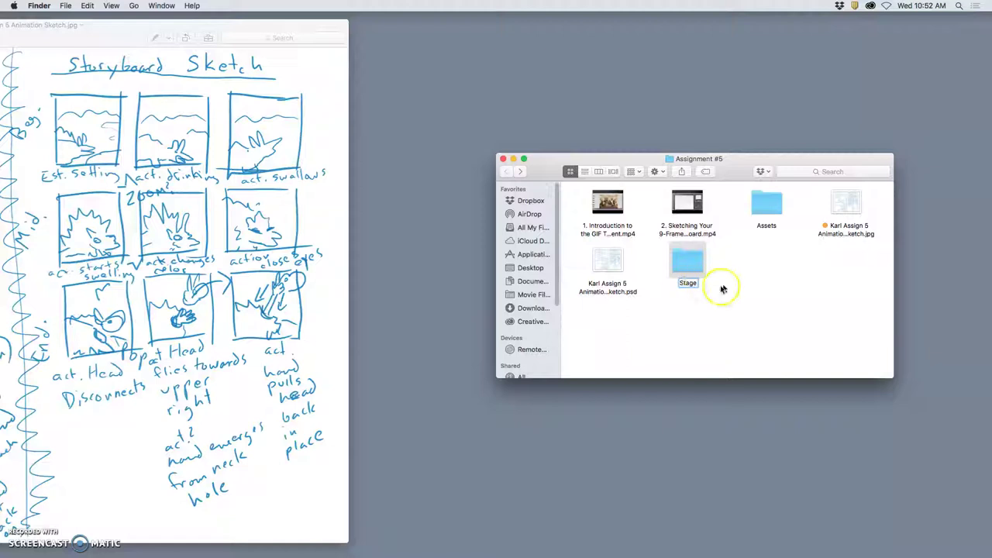
key(Return)
- Rename the Assets folder to 'Disorganized Assets'
click(764, 226)
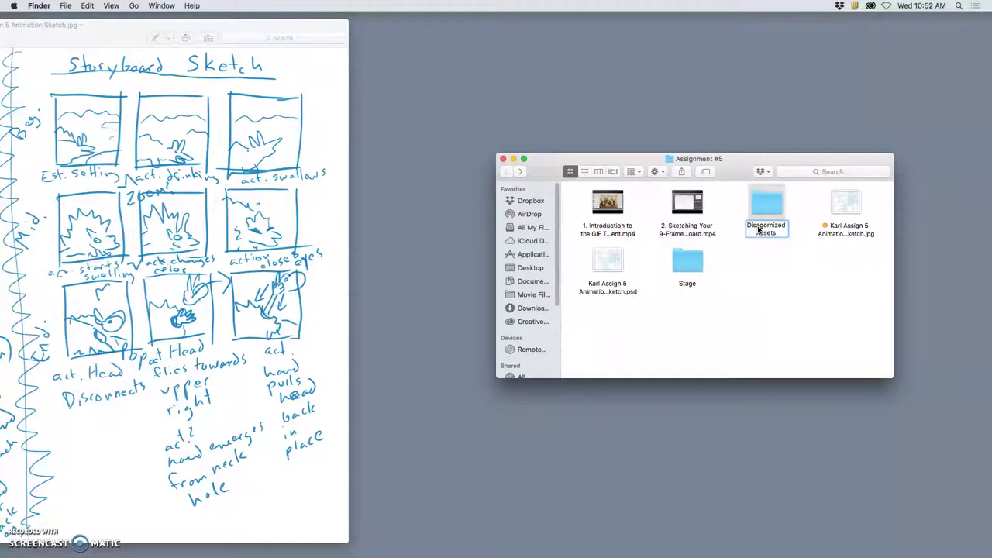
click(756, 267)
click(788, 263)
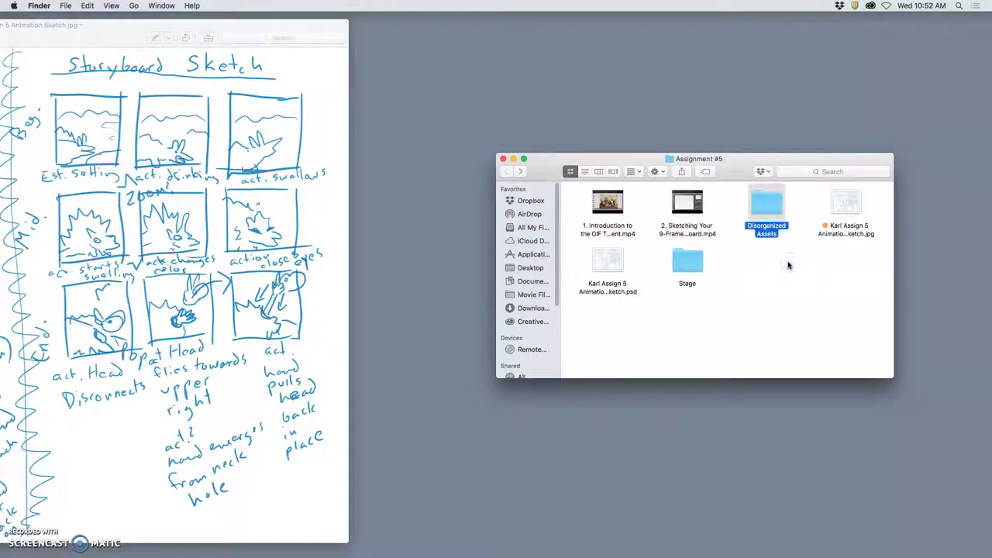
- Rename the Stage folder to 'Organized Stage'
click(693, 286)
click(689, 284)
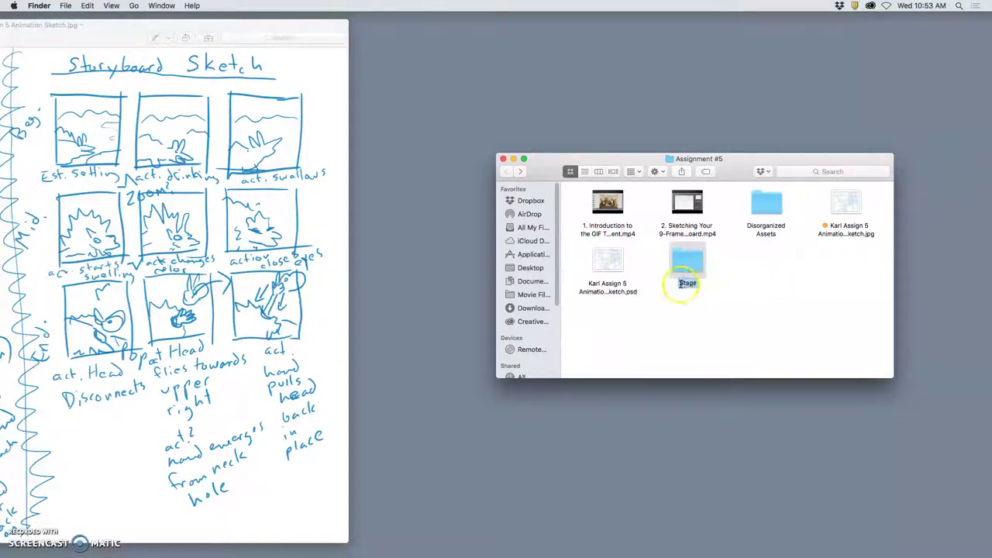
click(680, 283)
text(Organized)
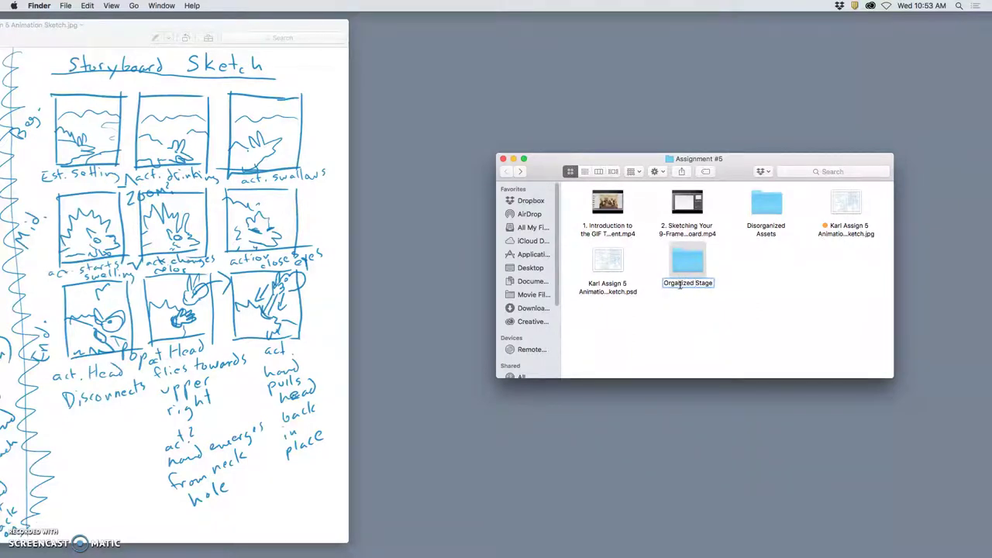
click(734, 334)
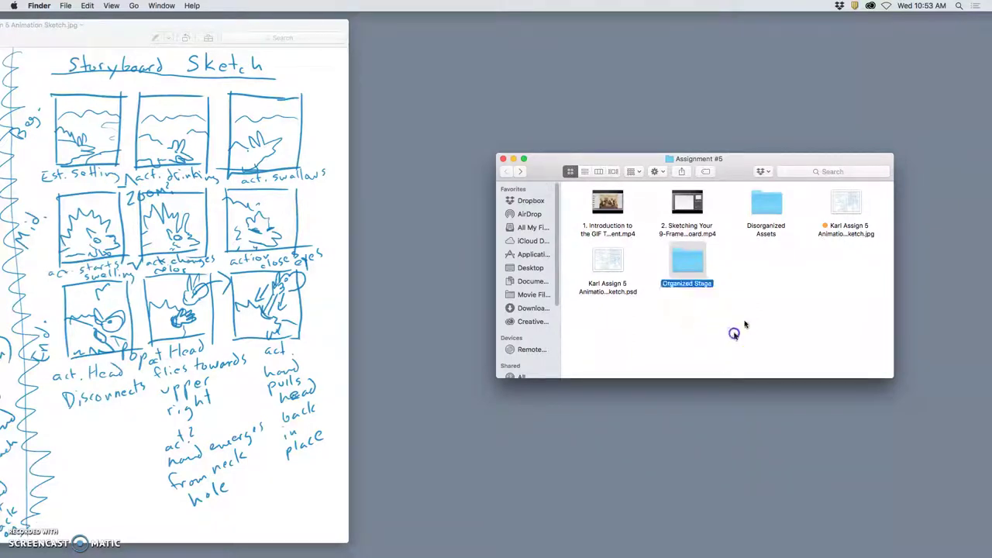
- Open Disorganized Assets and, from Documents, the Digital Art 1 Assignment #2 folder
double_click(770, 208)
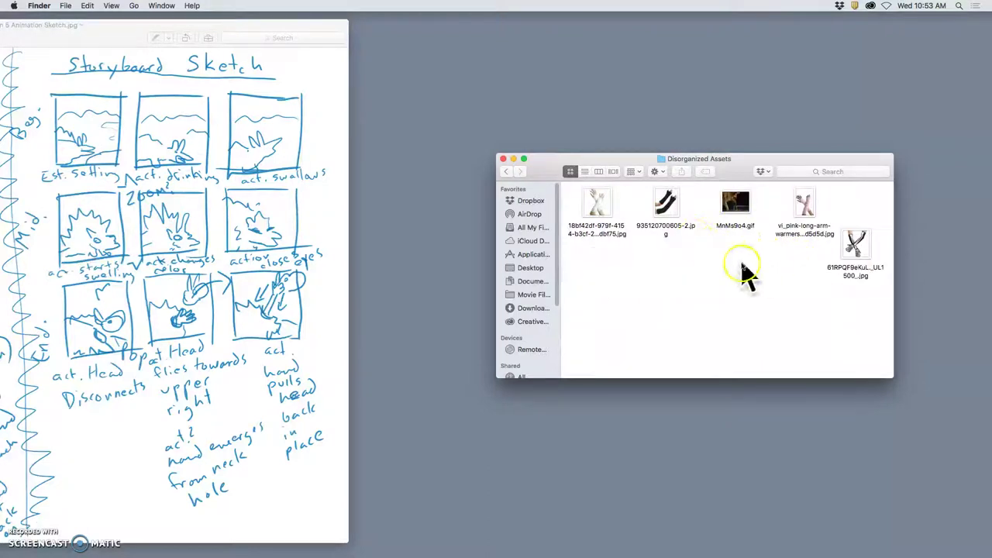
mouse_move(768, 548)
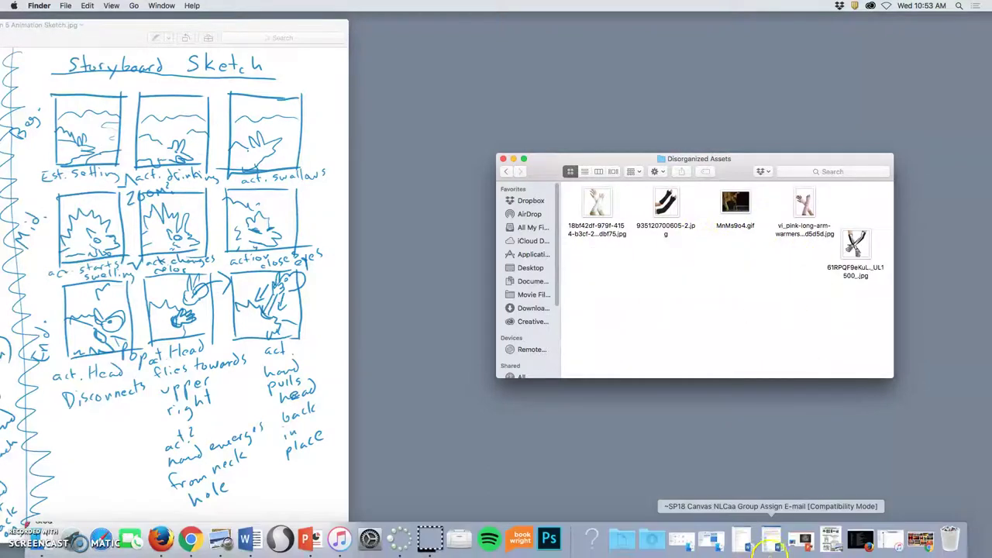
click(619, 540)
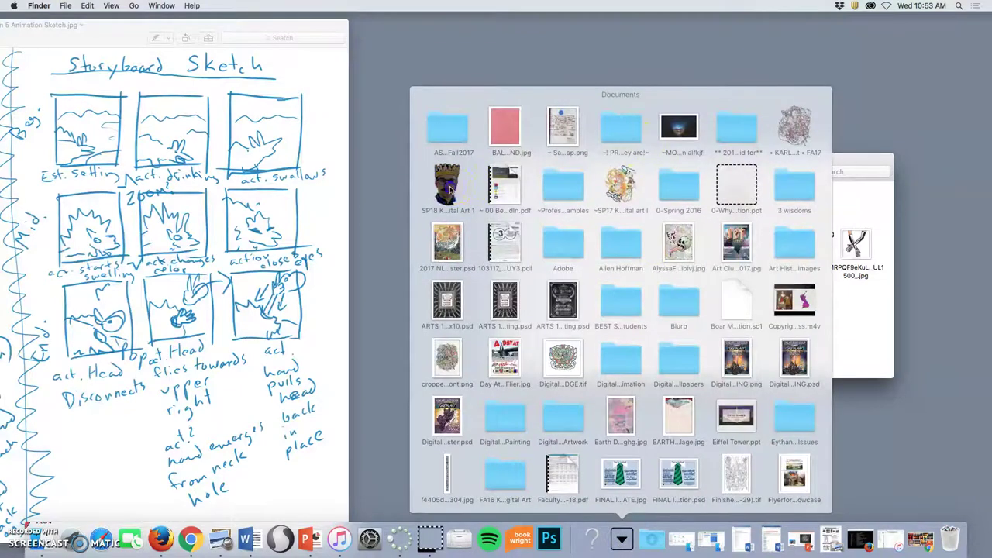
click(459, 186)
click(722, 465)
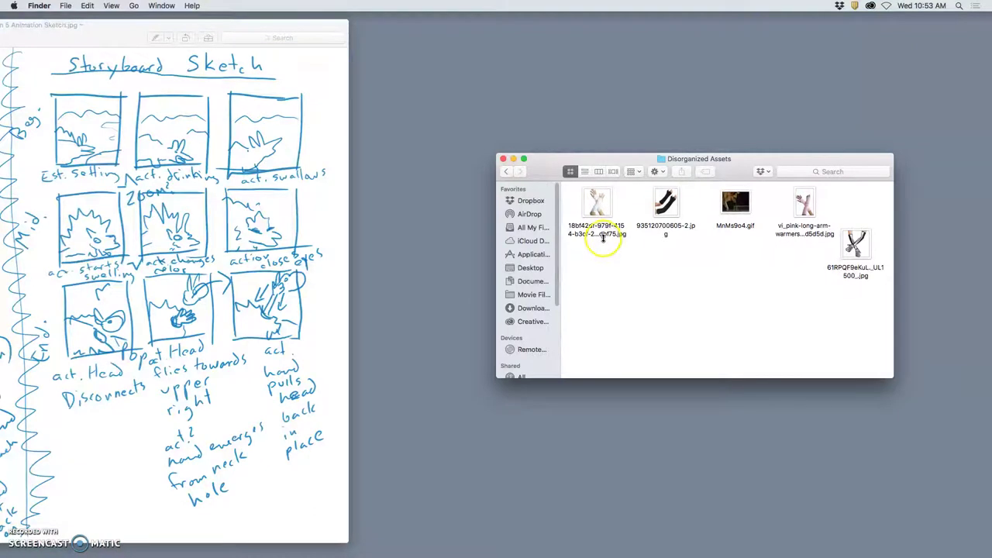
drag(641, 71, 302, 99)
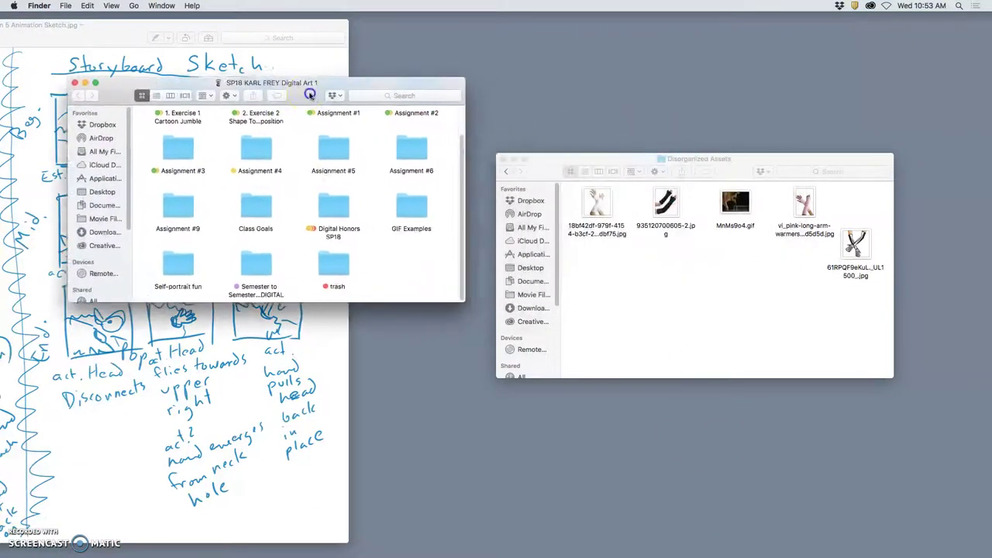
scroll(348, 183, up, 3)
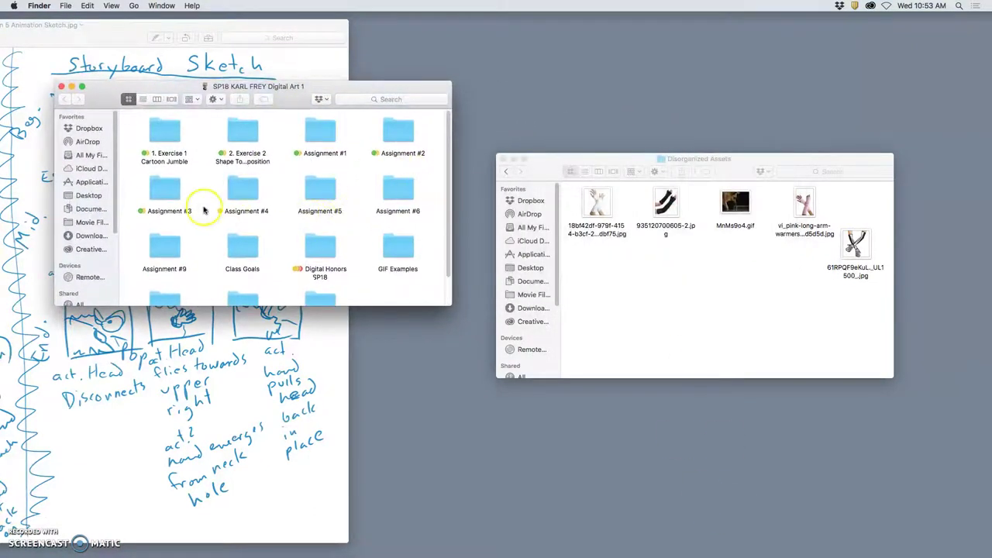
double_click(398, 132)
scroll(399, 170, down, 5)
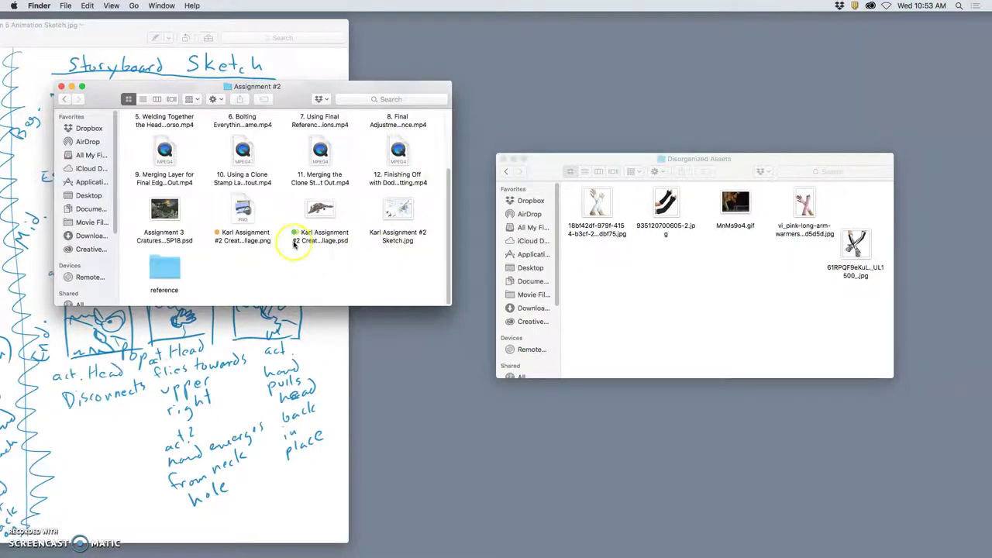
- View the creature collage PNG and copy it into Disorganized Assets
click(242, 209)
double_click(243, 209)
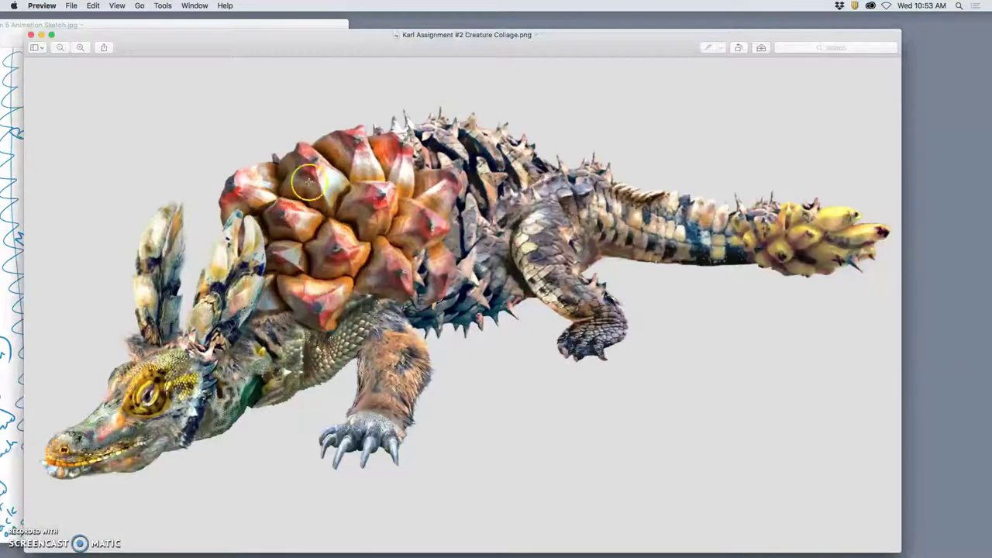
click(533, 243)
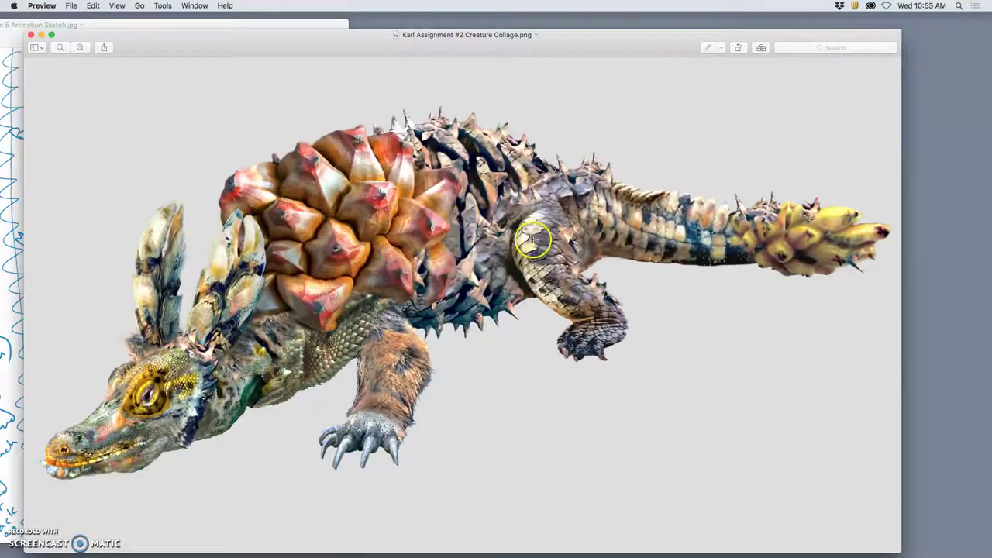
click(29, 35)
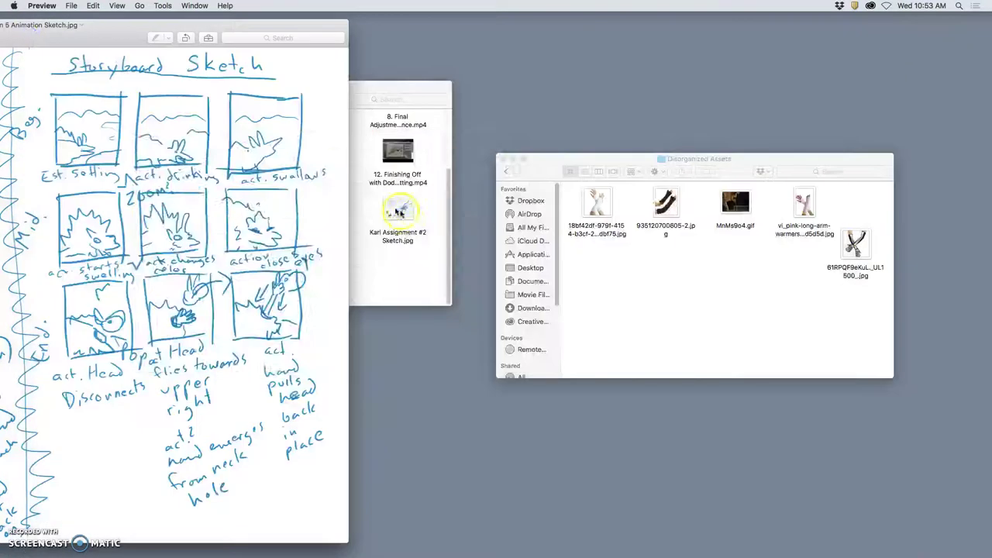
click(420, 268)
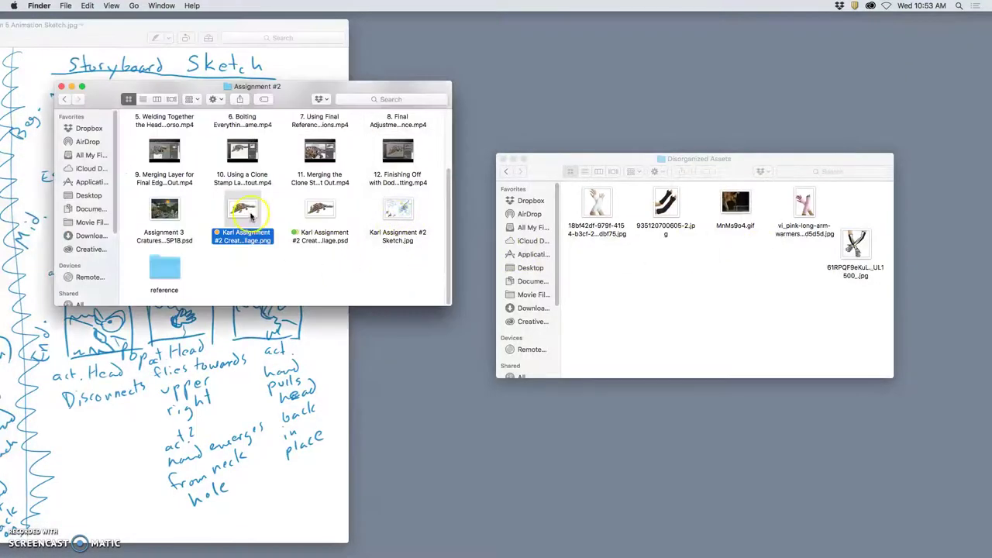
drag(252, 210, 624, 267)
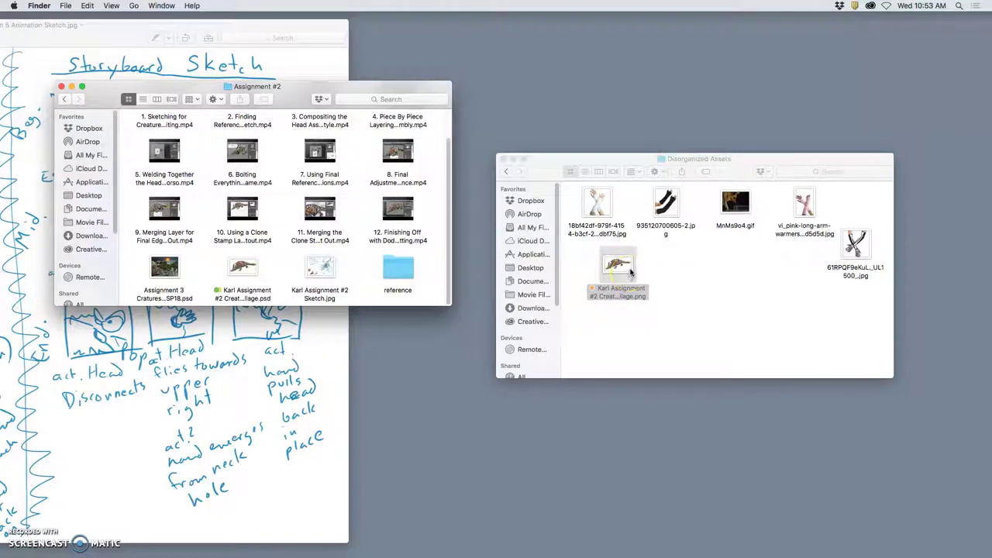
drag(628, 267, 358, 295)
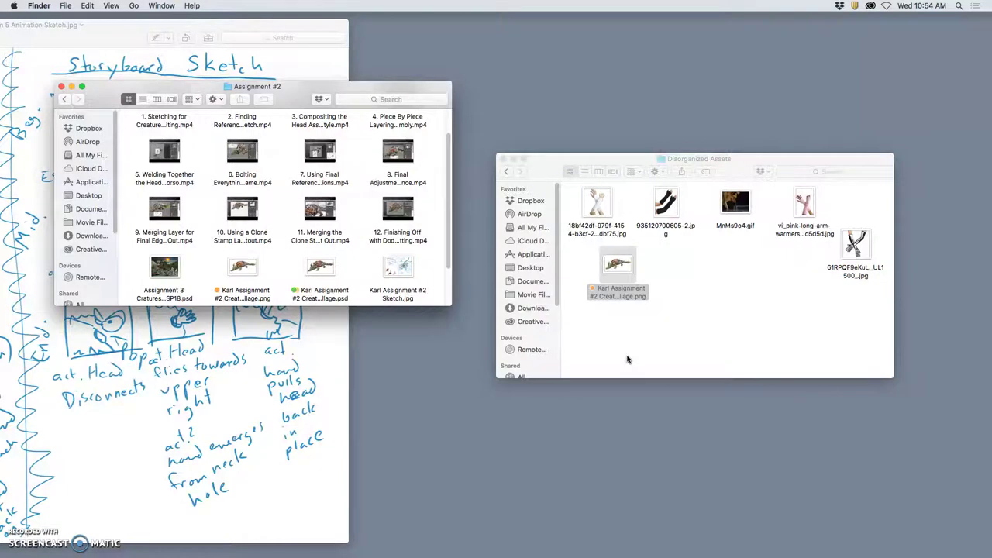
- Copy the Assignment 1 Fantasy JPG from Assignment #1 into Disorganized Assets
click(649, 338)
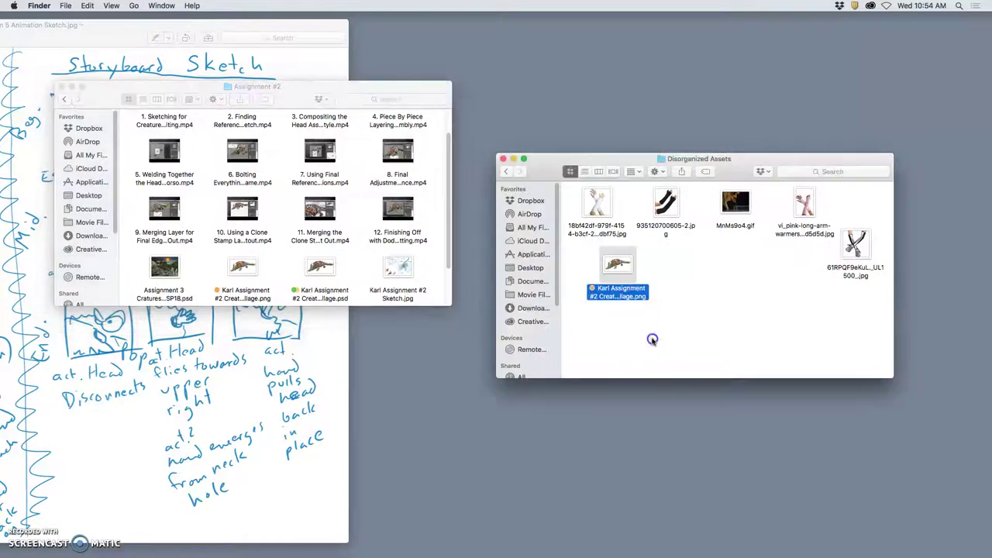
click(74, 104)
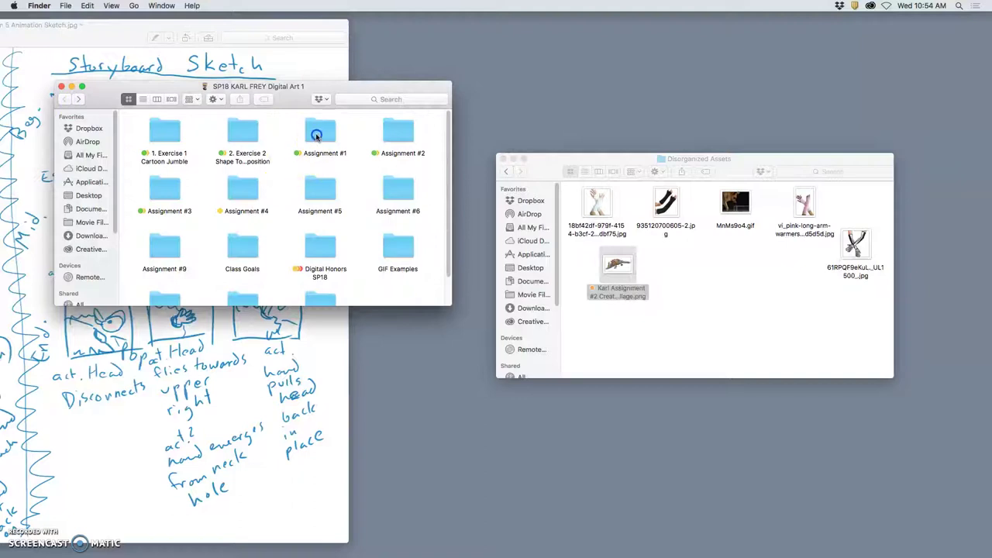
double_click(316, 134)
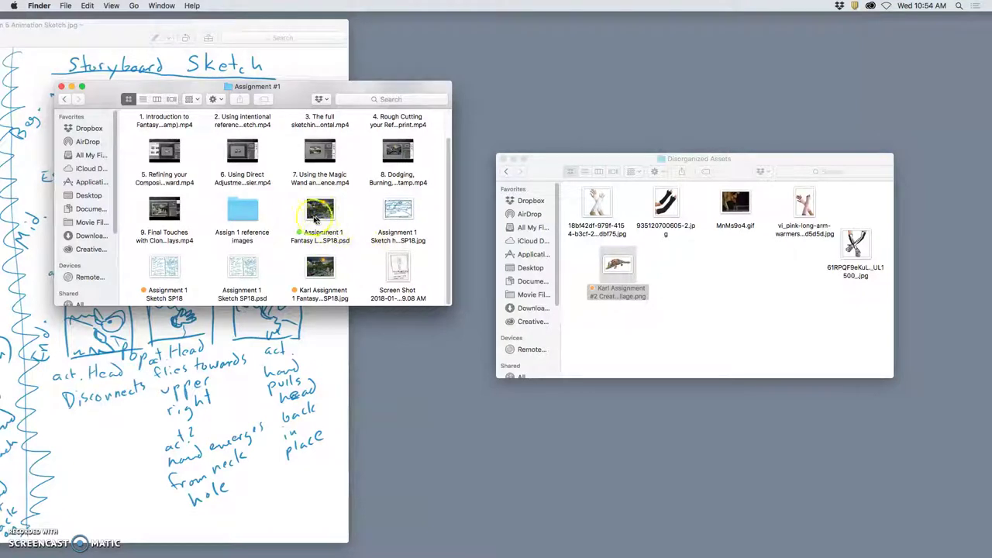
click(330, 269)
drag(330, 269, 688, 280)
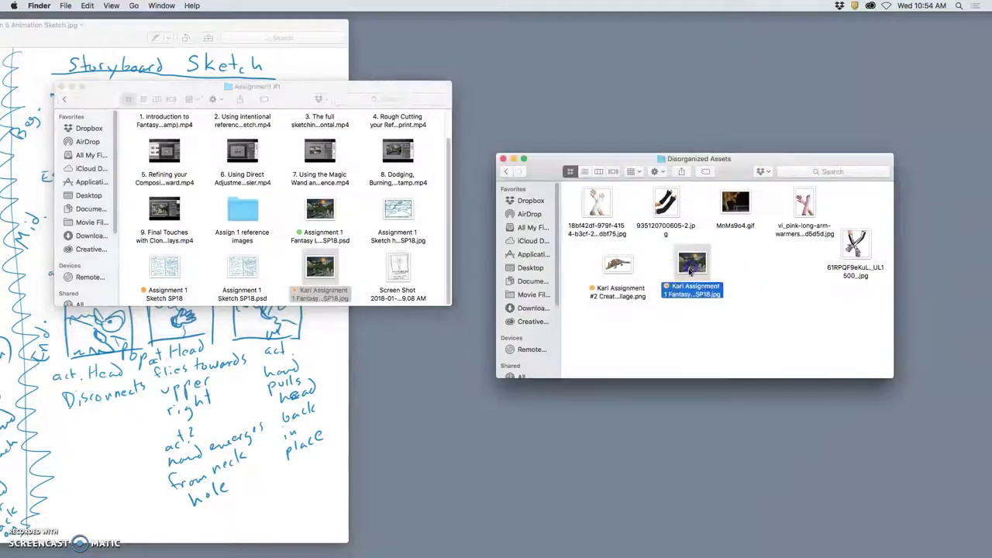
click(647, 277)
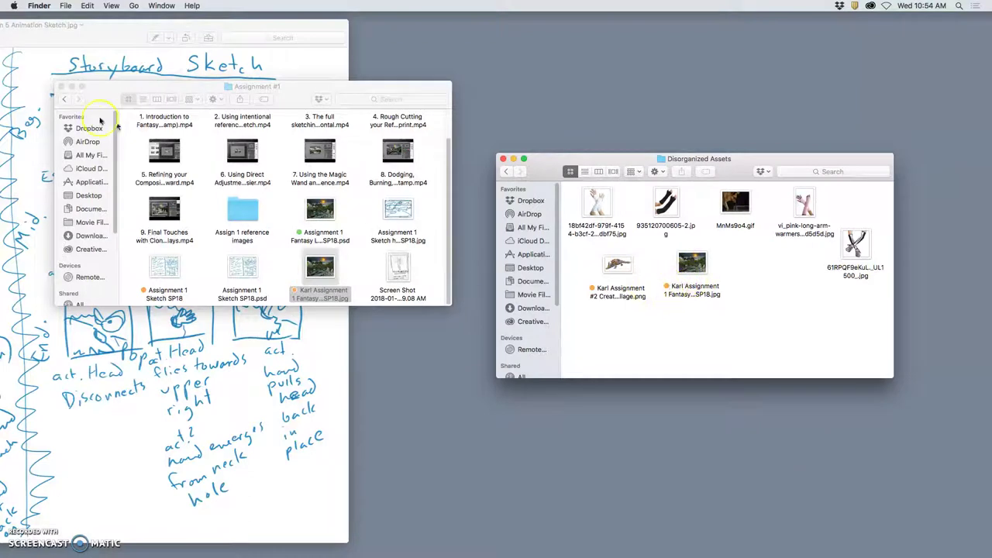
- Copy the Assignment 3 creature PSD into Disorganized Assets and close the Assignment #3 window
click(65, 101)
drag(152, 87, 339, 313)
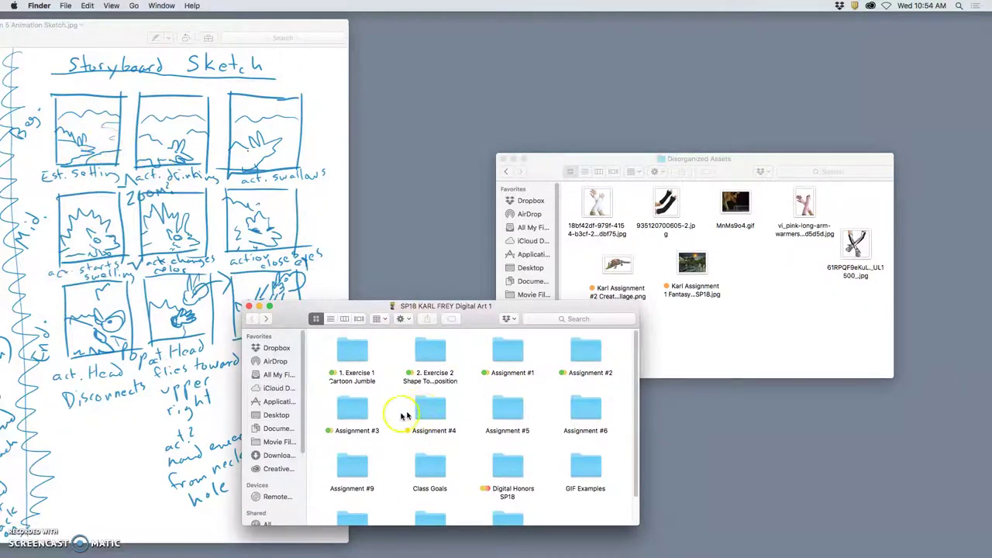
click(357, 417)
double_click(356, 416)
drag(475, 308, 344, 159)
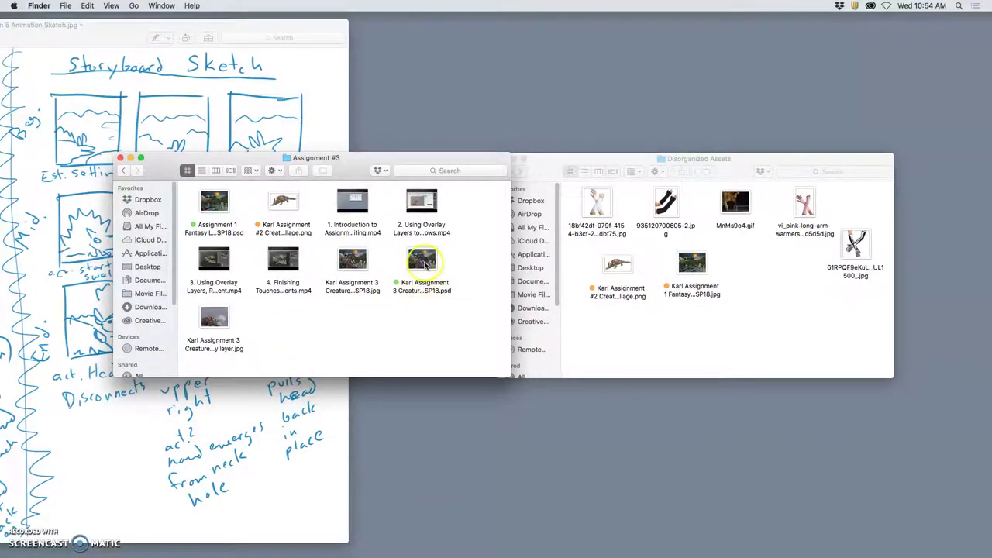
click(425, 265)
drag(425, 265, 786, 294)
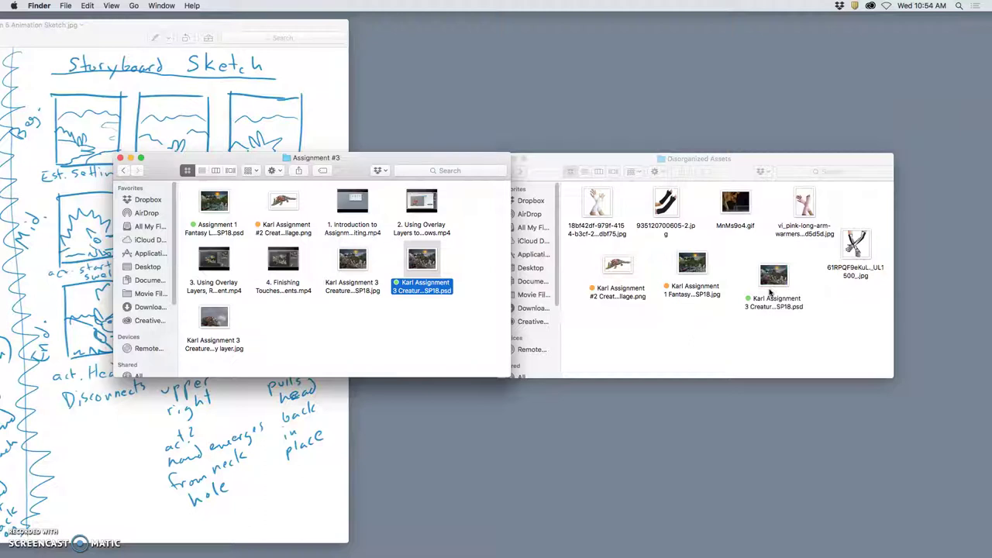
click(120, 157)
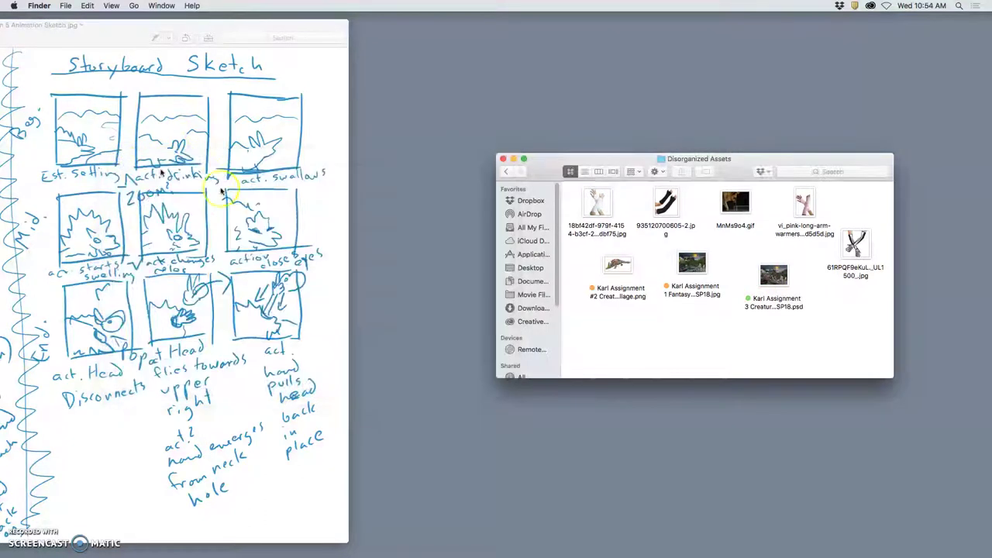
- Open the copied creature PSD in Photoshop and rename the file to Assignment 5 Assets SP18
click(775, 277)
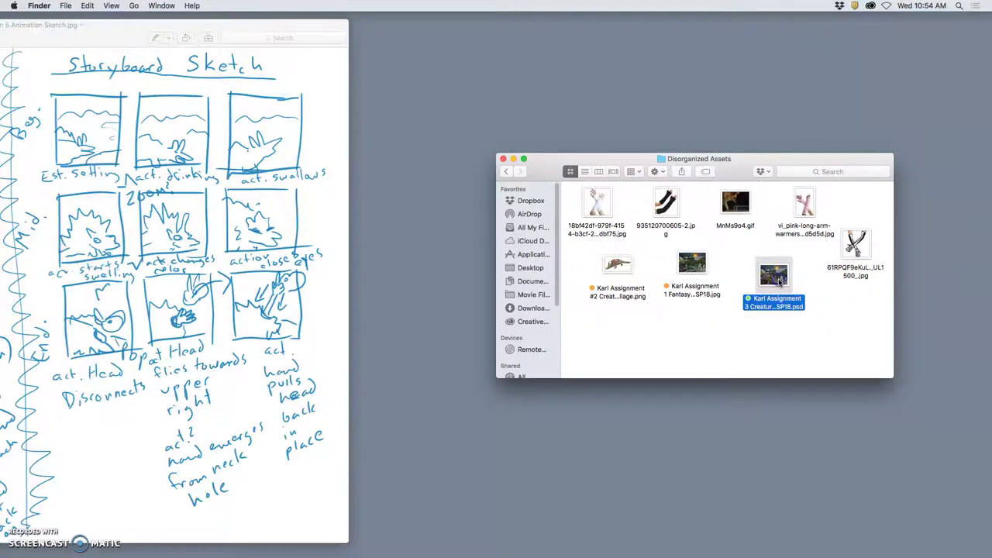
double_click(779, 281)
click(775, 302)
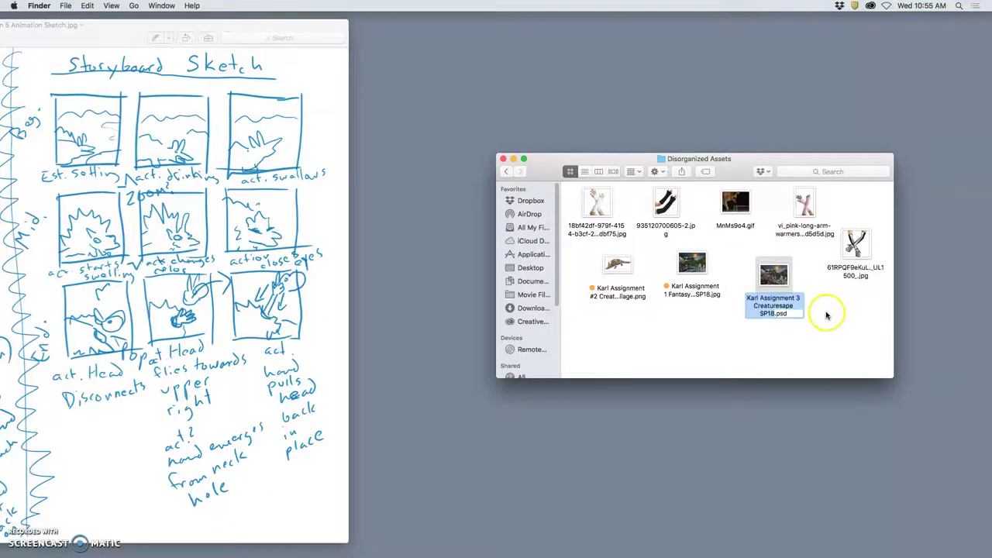
click(779, 306)
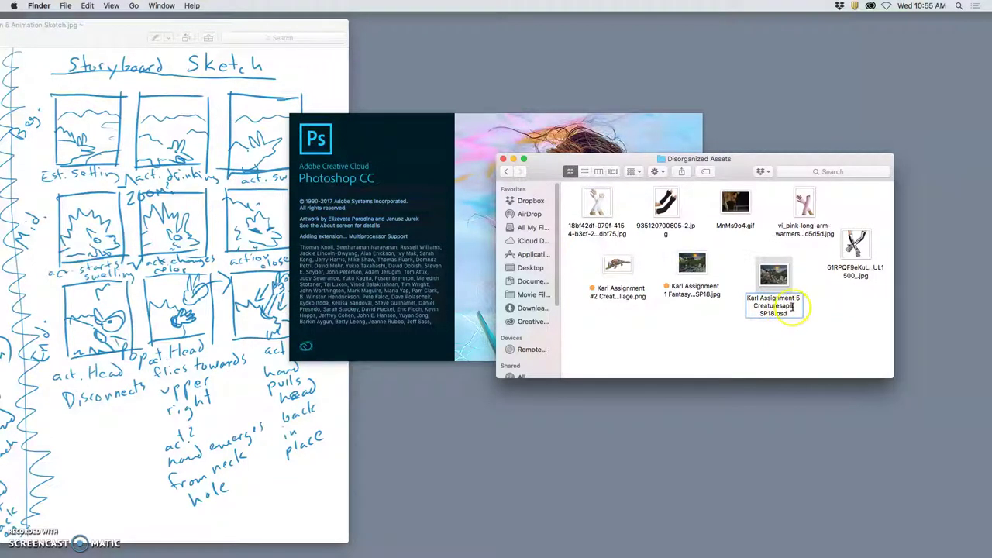
double_click(758, 308)
text(C)
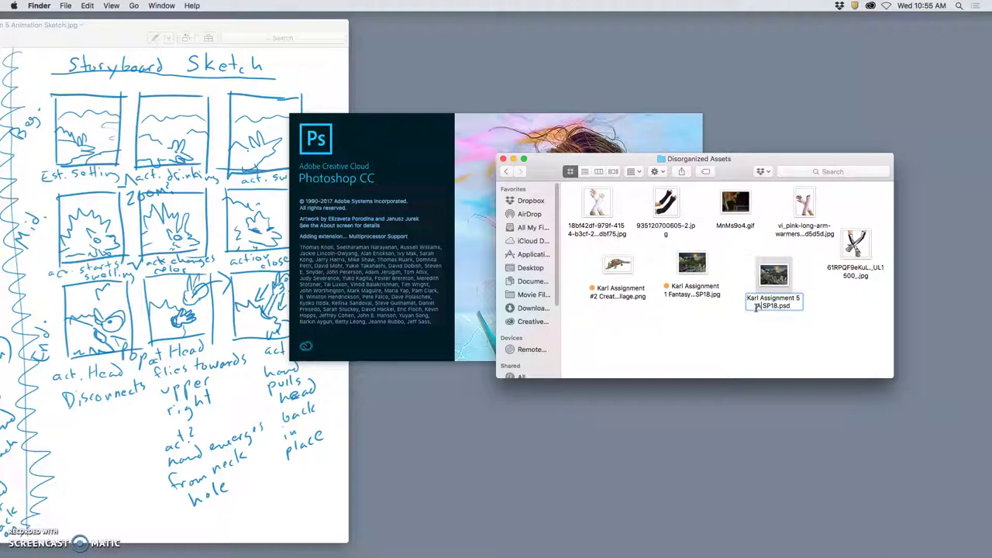
text(ssets)
click(788, 329)
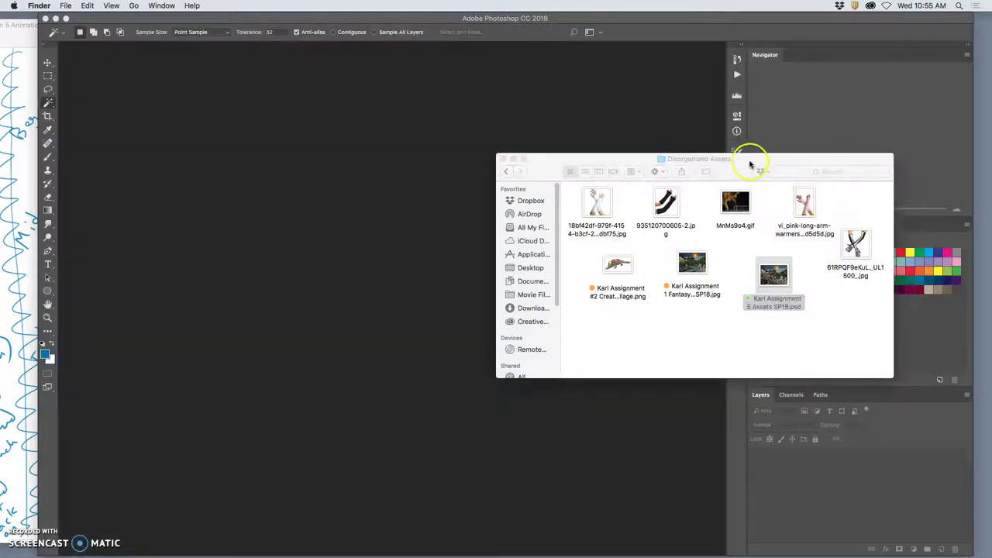
drag(748, 162, 847, 212)
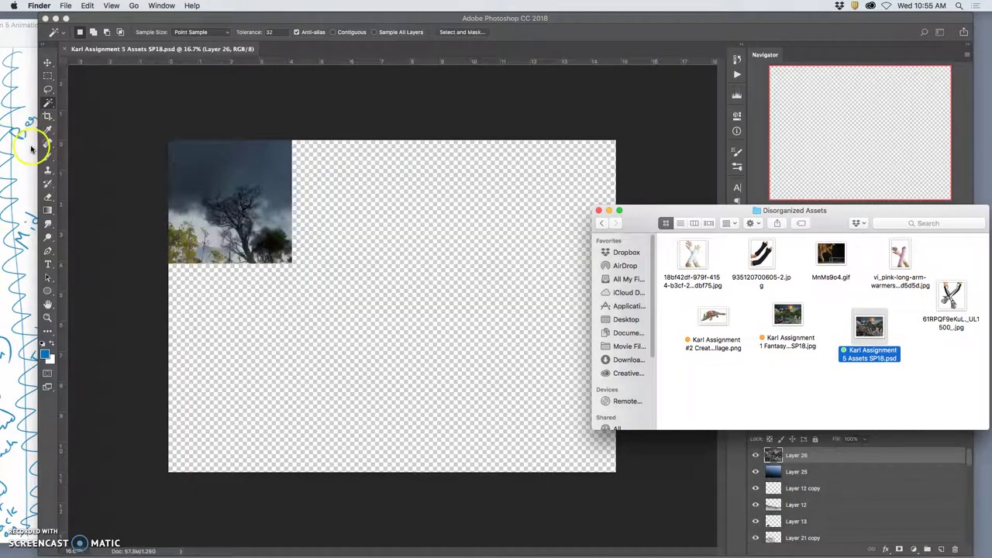
- Compare the loaded crocodile-creature composite in Photoshop with the Preview storyboard sketch
click(31, 149)
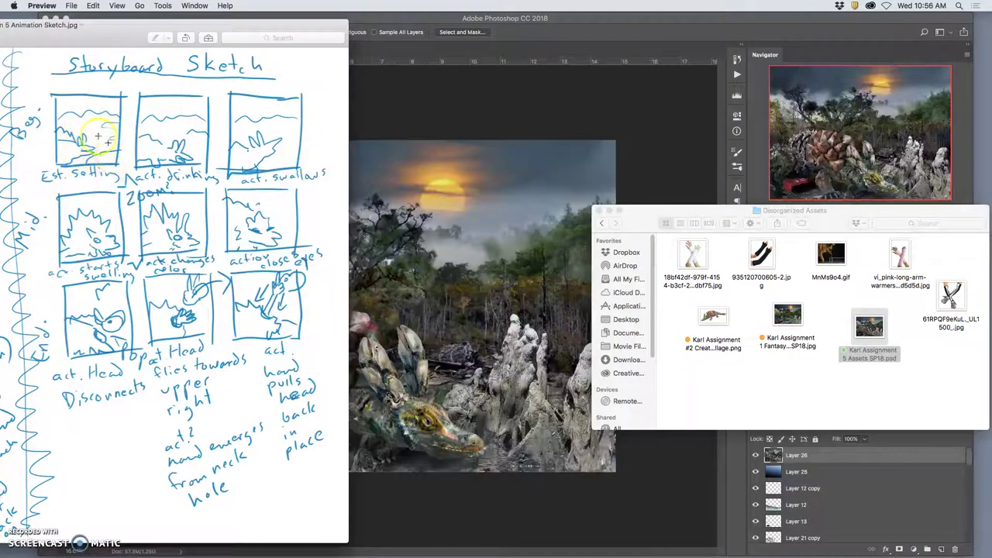
click(372, 121)
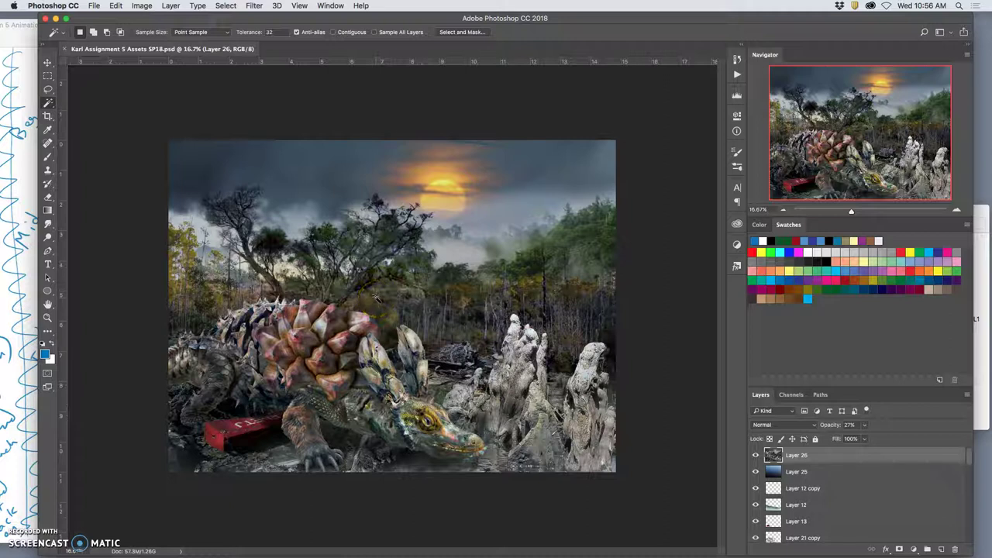
click(21, 170)
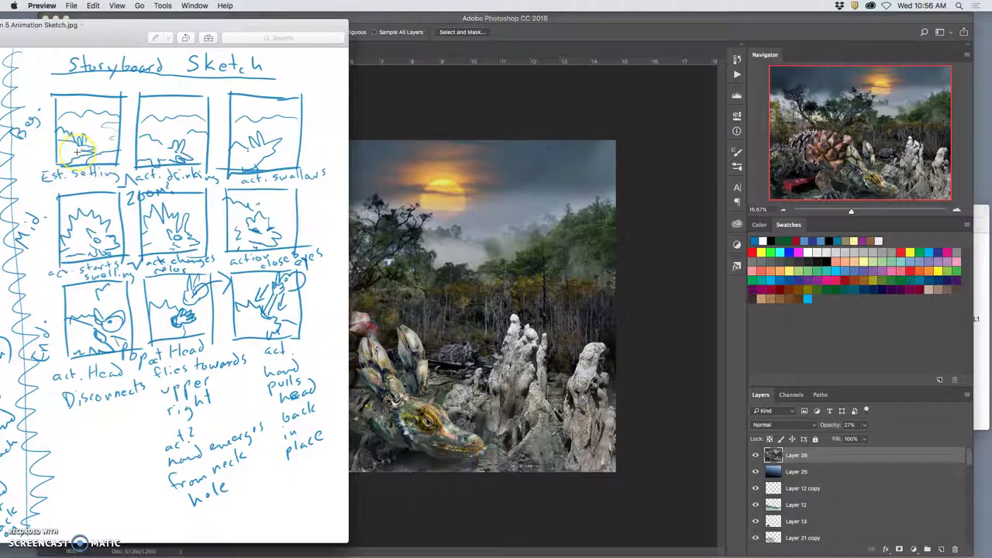
click(643, 242)
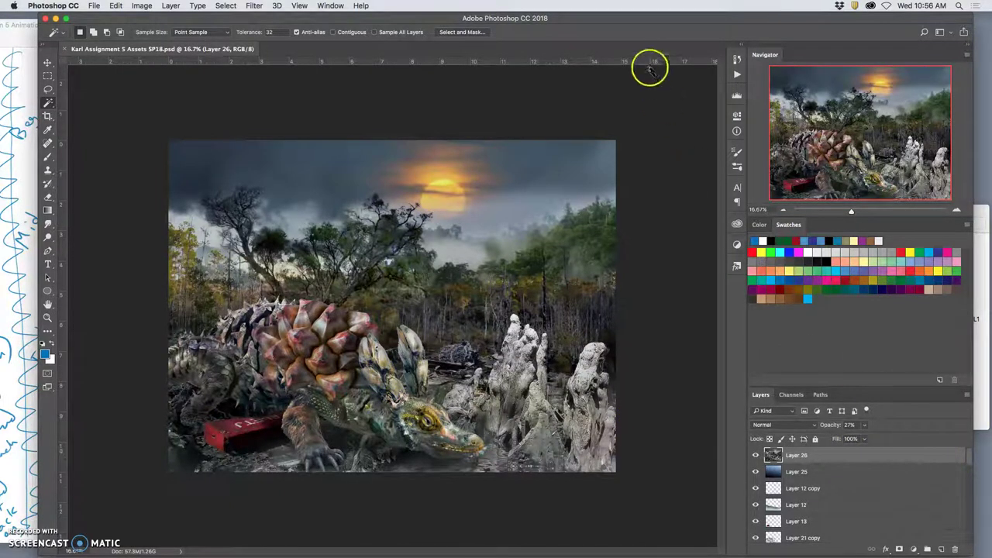
drag(629, 18, 627, 19)
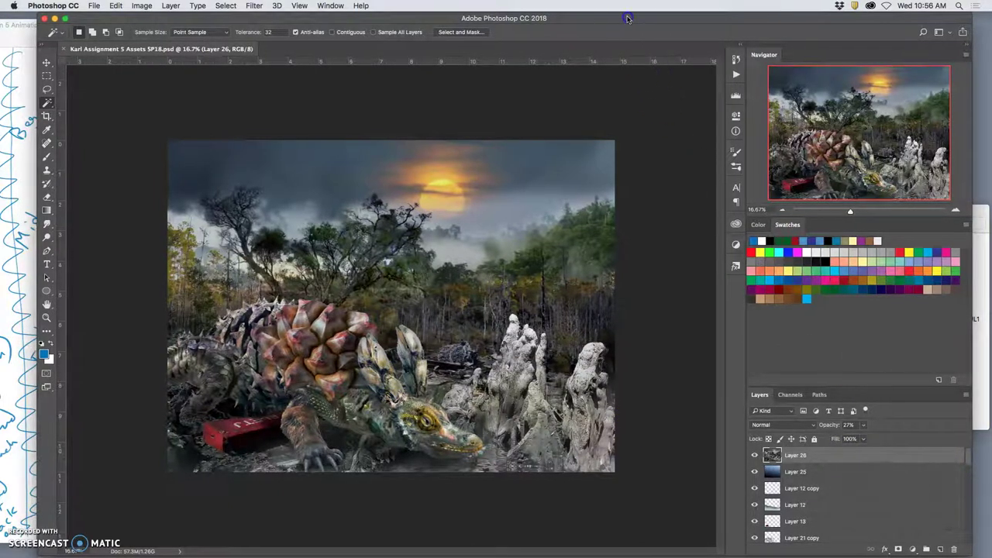
- Add a new layer and draw a square marquee selection over the creature's head
click(943, 549)
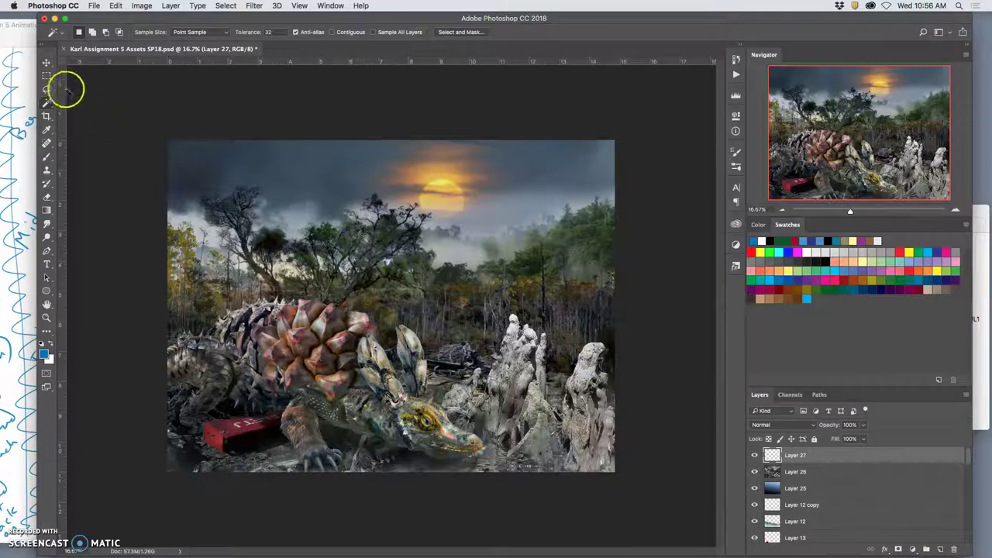
click(48, 76)
click(355, 227)
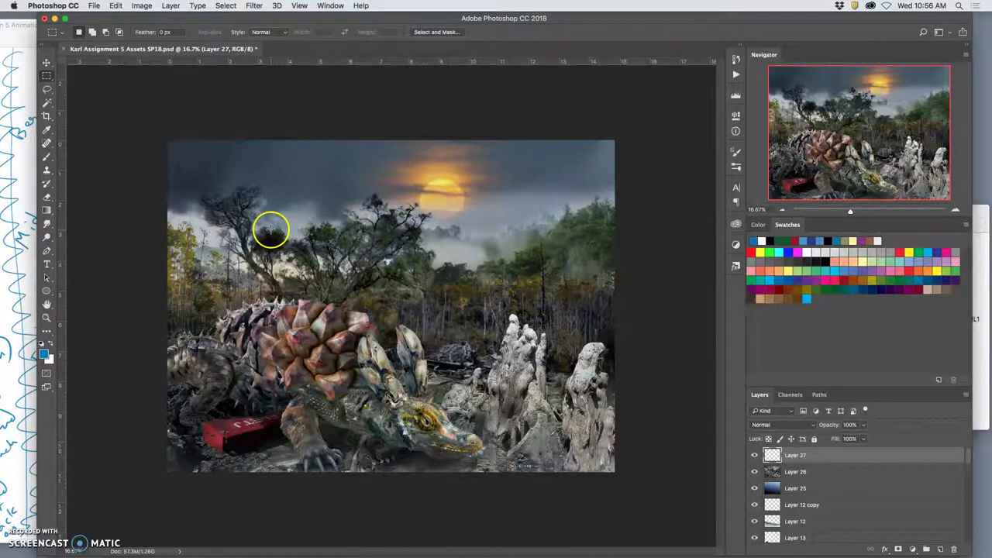
drag(263, 226, 580, 483)
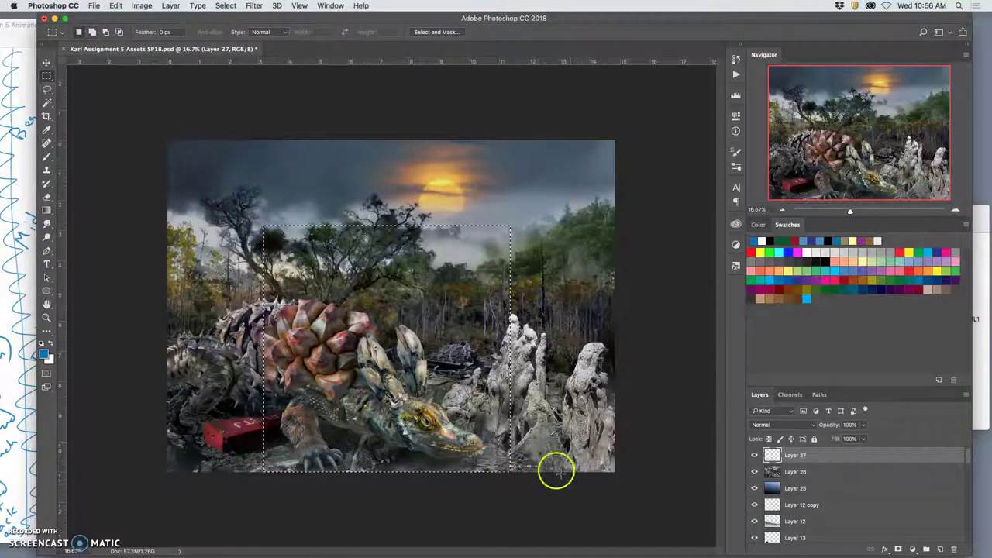
drag(205, 22, 430, 29)
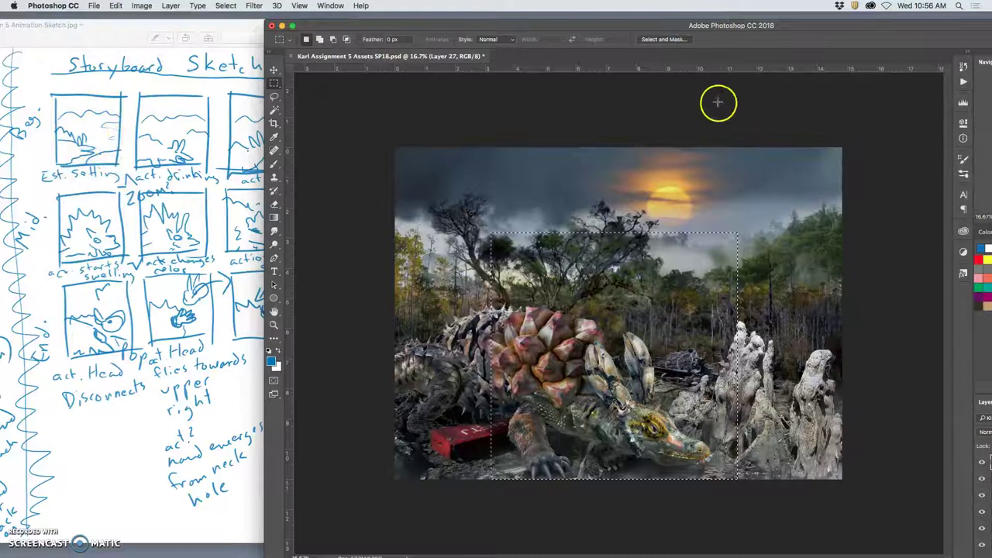
drag(731, 26, 649, 23)
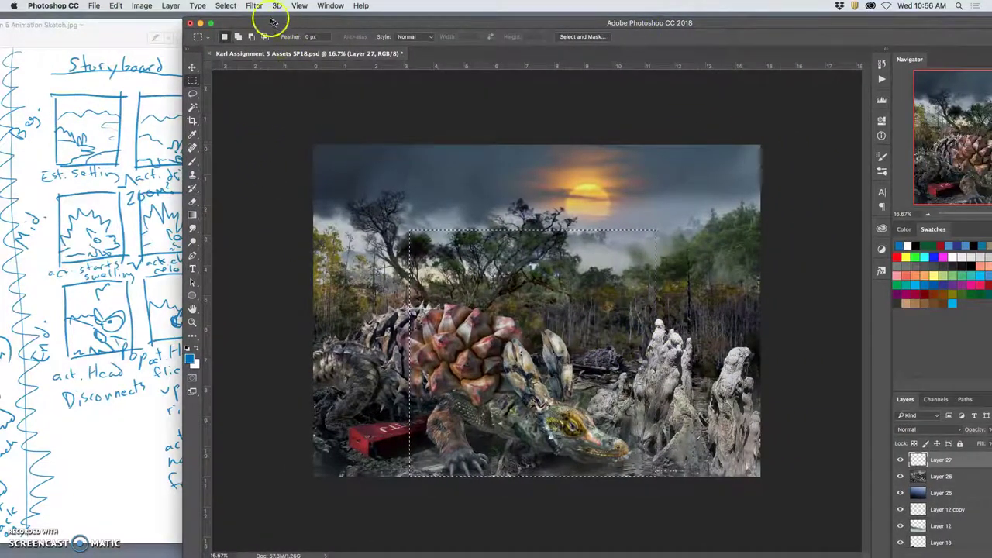
- Invert the selection, fill the surrounding border with White, then deselect
click(226, 7)
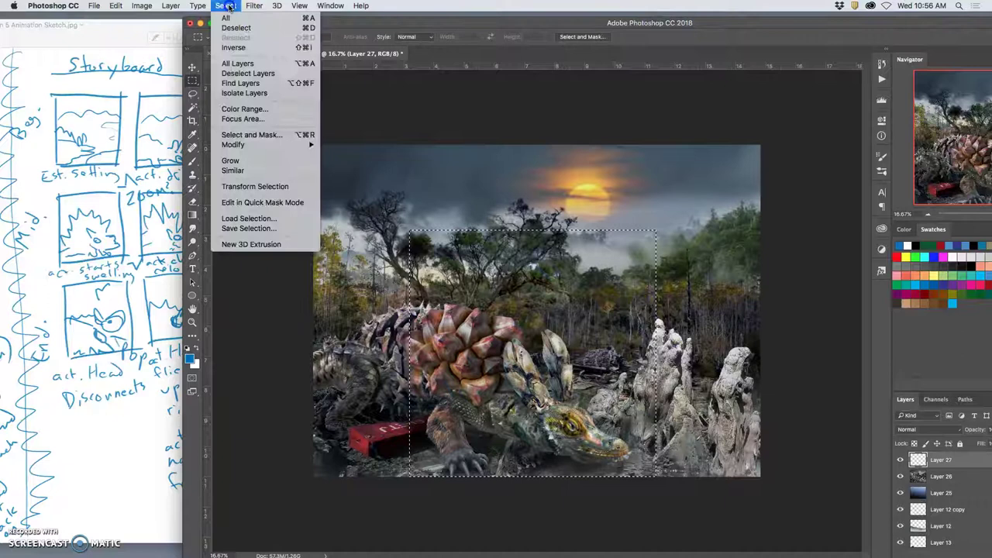
click(232, 48)
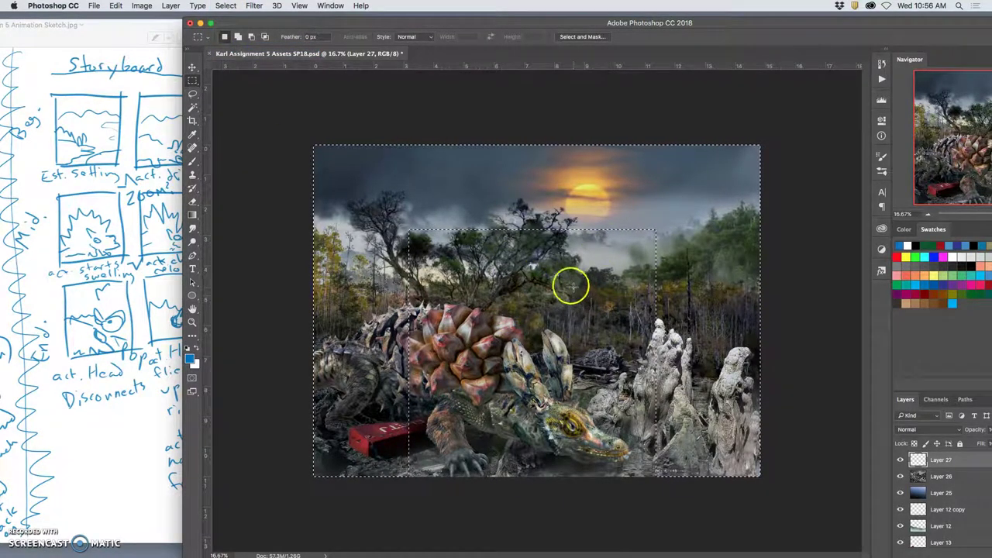
click(115, 5)
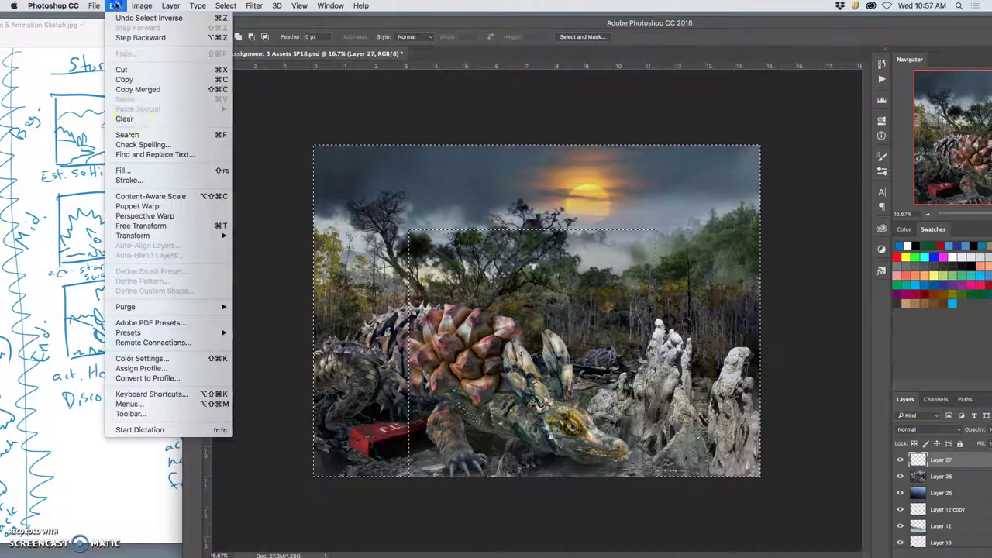
click(139, 170)
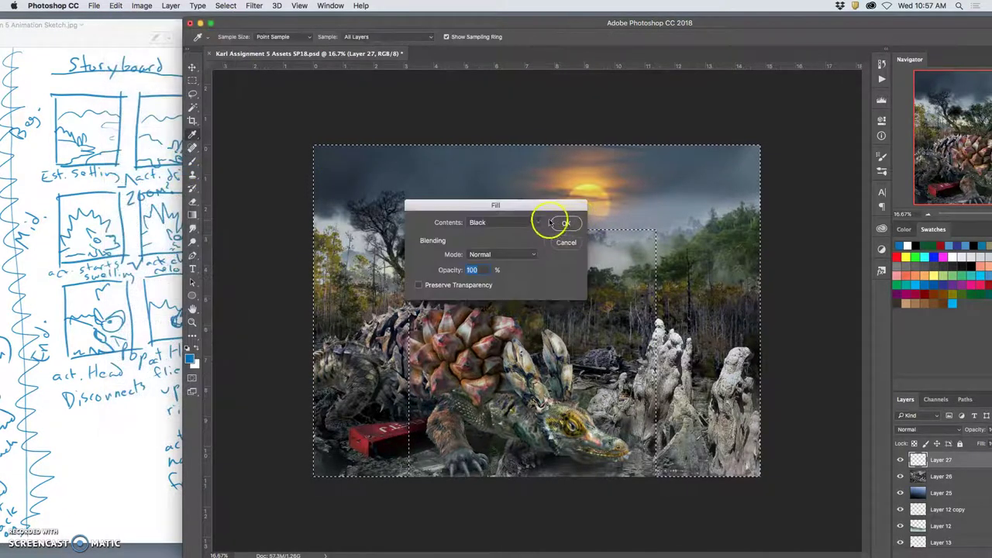
click(552, 224)
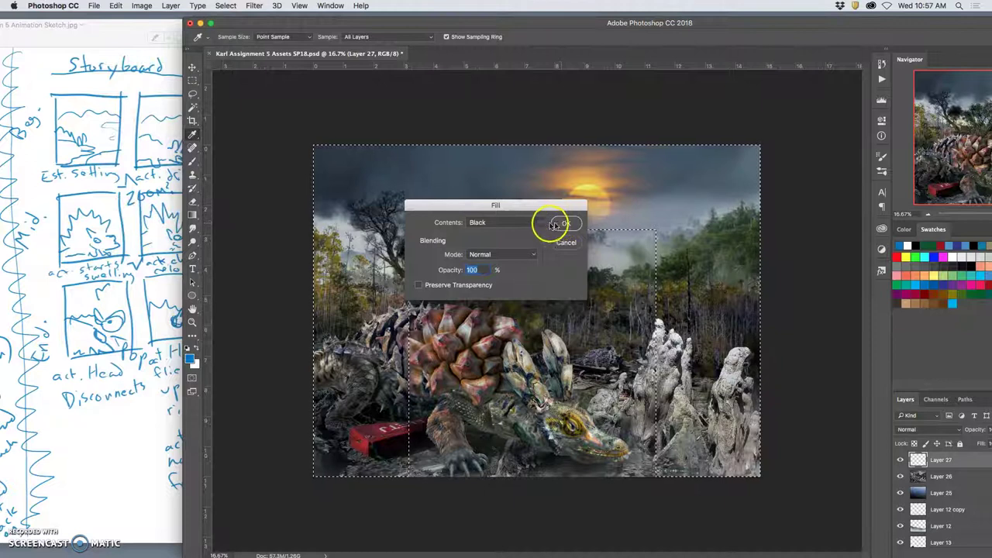
click(540, 224)
click(519, 241)
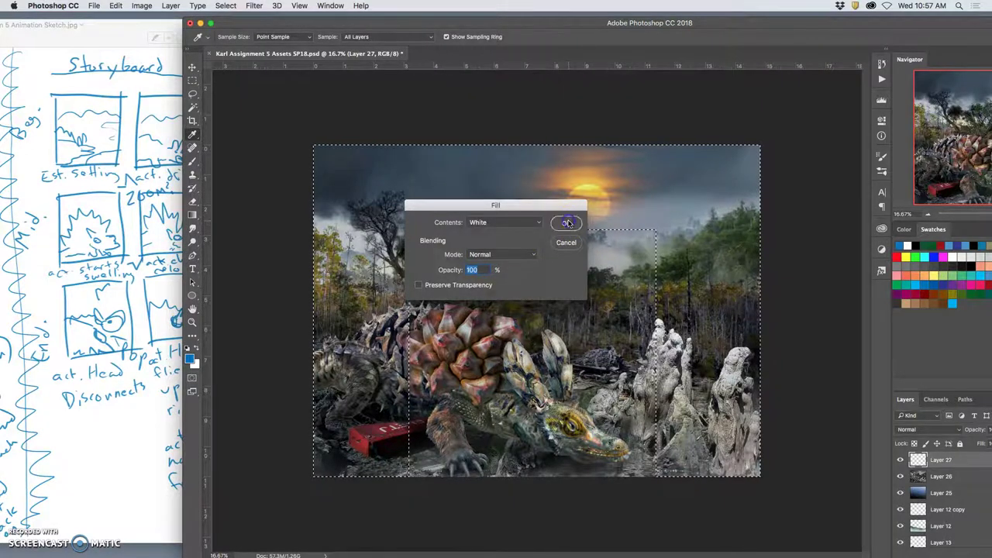
click(567, 223)
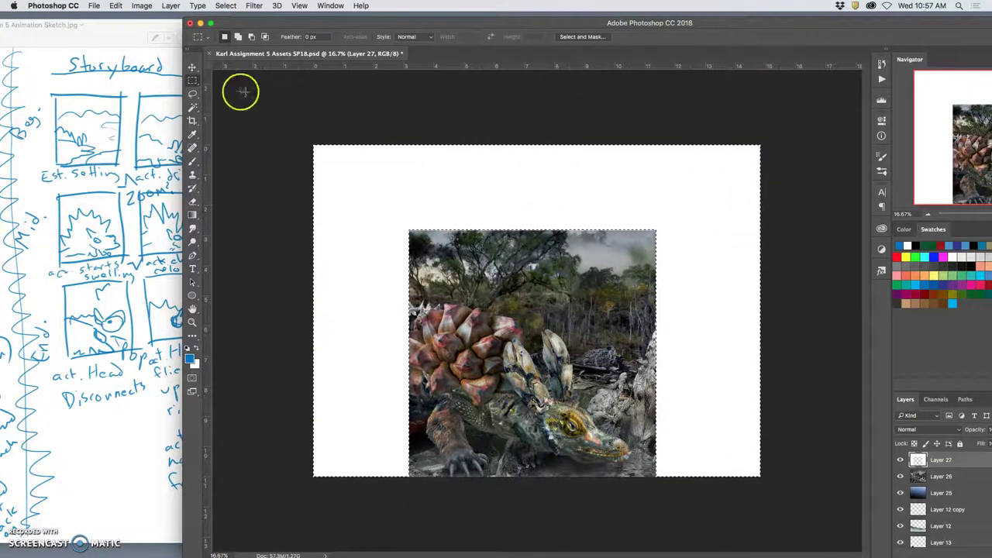
click(192, 93)
click(258, 102)
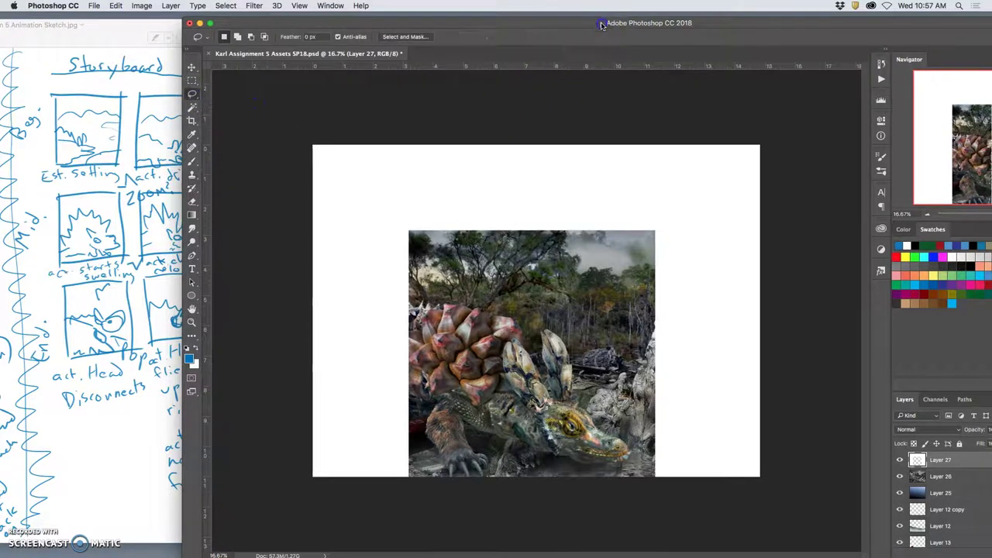
drag(606, 23, 459, 20)
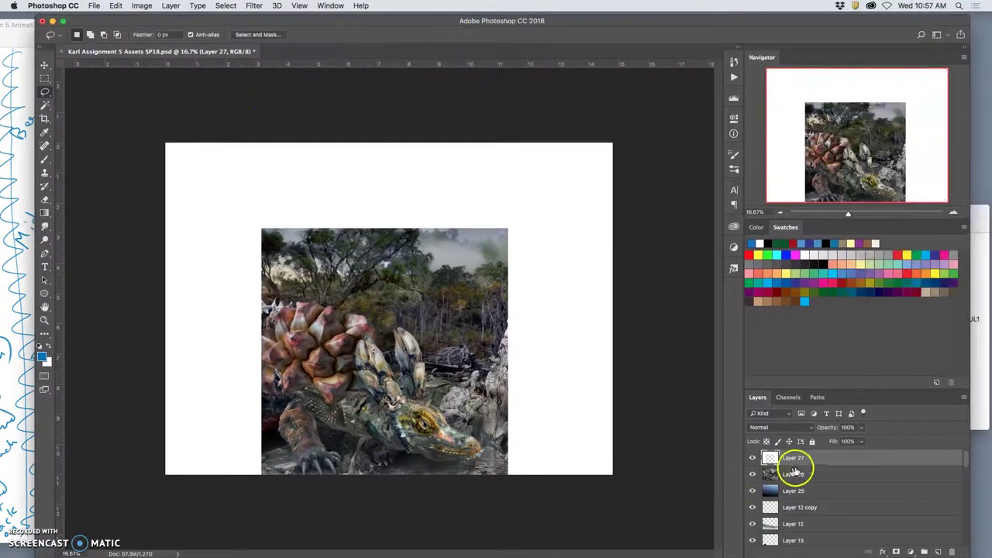
- Name the white border layer (Layer 27) 'zoomed in frame'
click(751, 459)
click(752, 458)
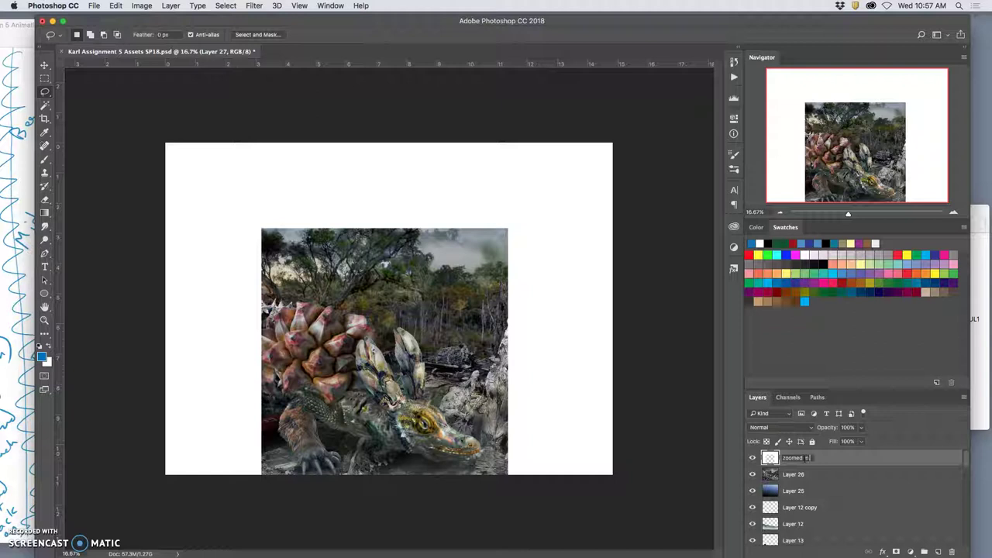
text(e)
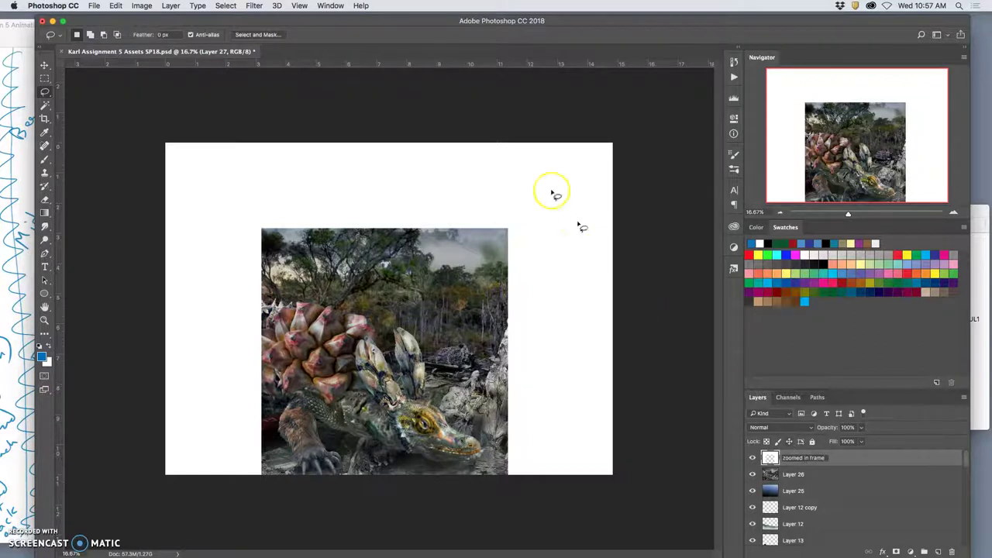
click(407, 22)
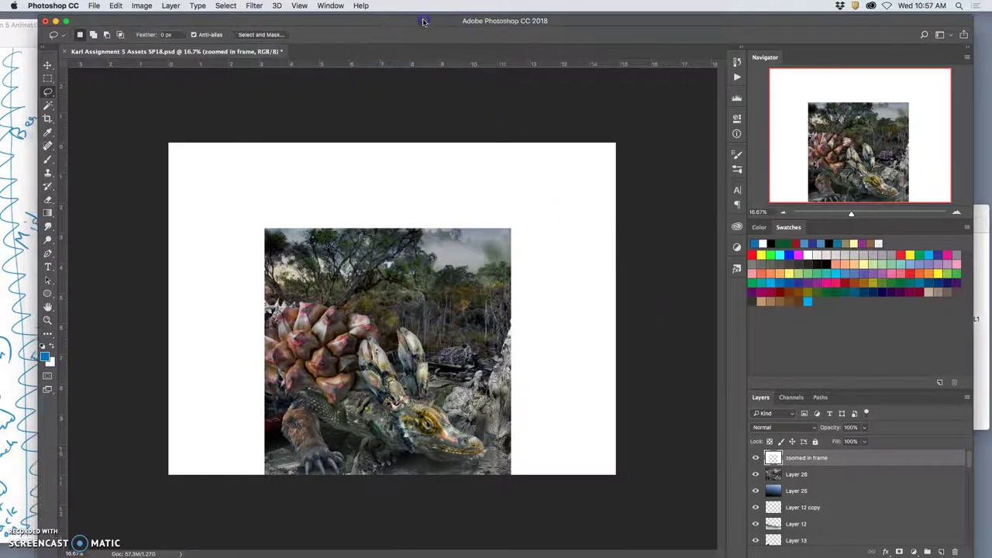
- Compare the scene with the storyboard sketch, then hide the 'zoomed in frame' layer
drag(452, 29, 560, 26)
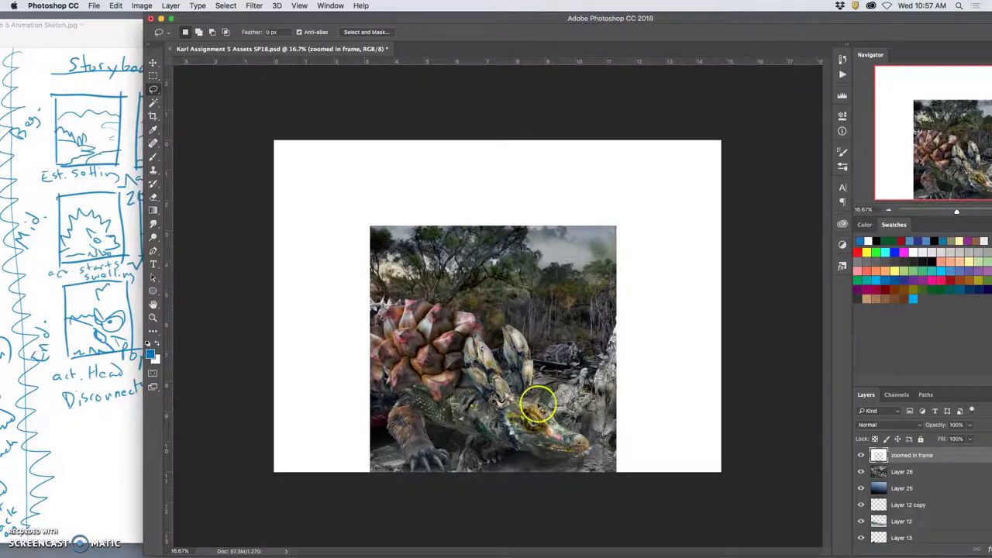
click(124, 273)
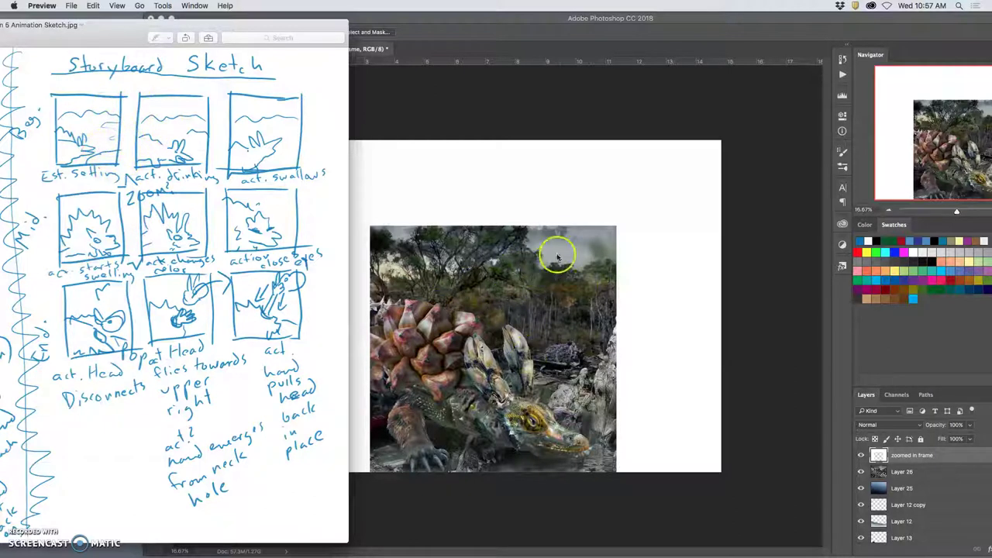
click(585, 122)
click(861, 456)
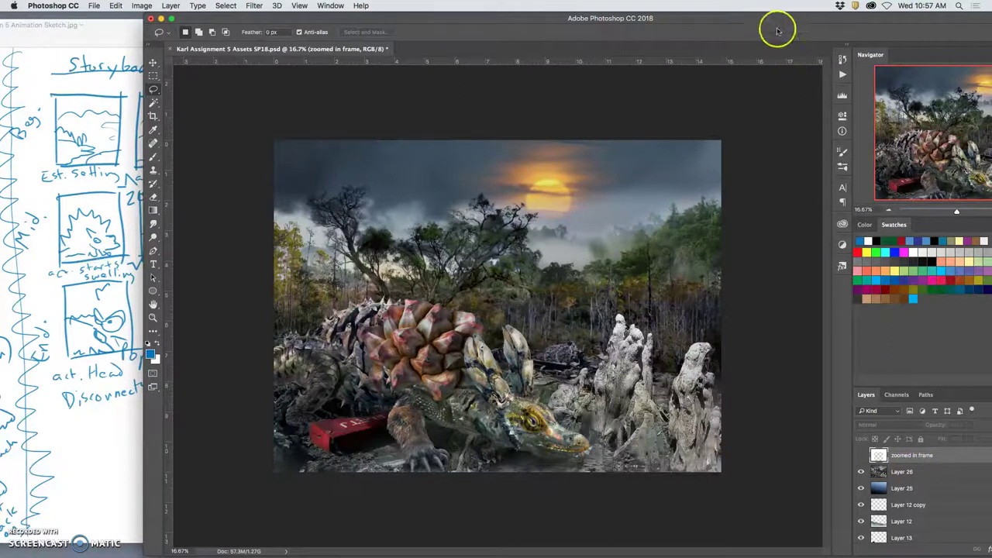
drag(773, 21, 652, 21)
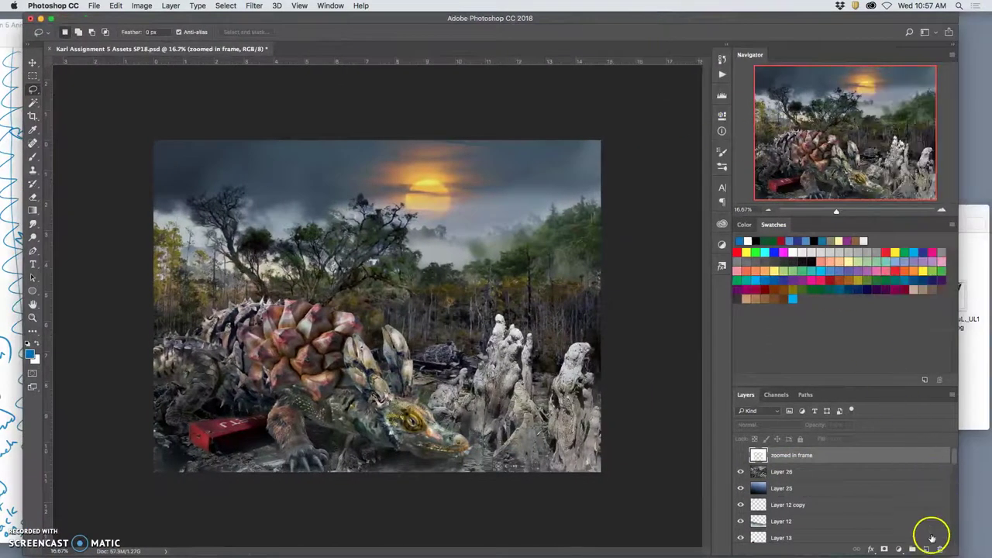
- On a new layer, fill white side strips outside a centred rectangular selection
click(927, 550)
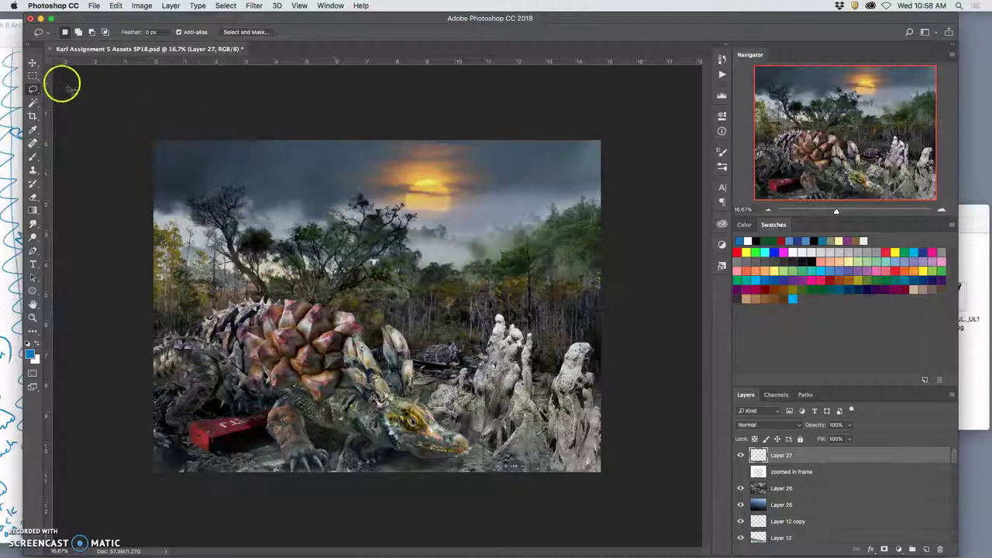
click(34, 76)
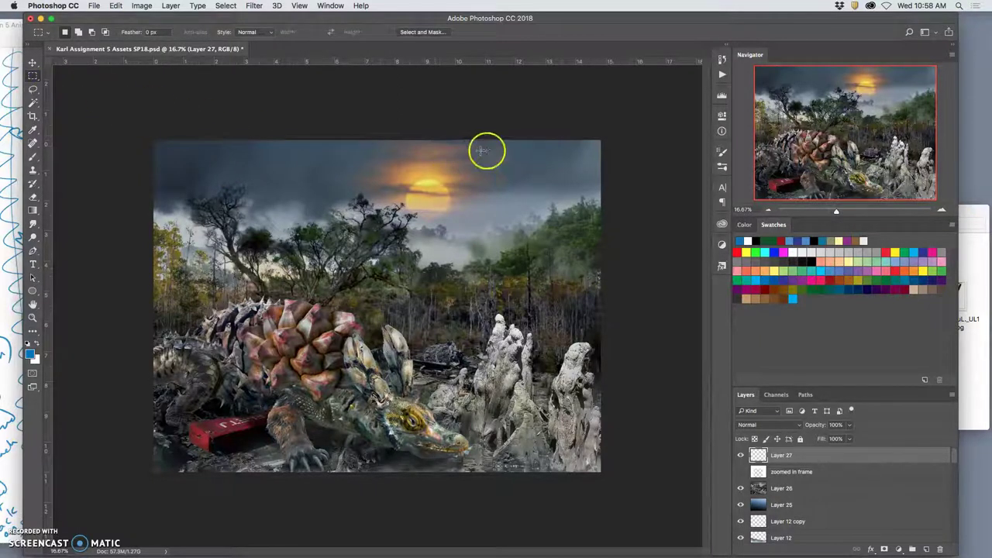
drag(607, 135, 214, 474)
drag(492, 275, 458, 277)
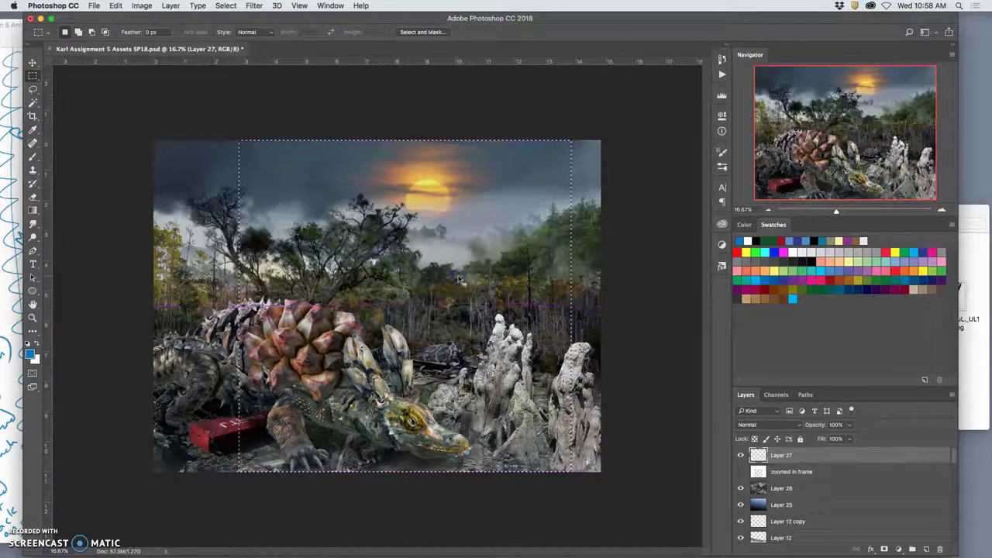
click(226, 5)
click(237, 44)
click(118, 7)
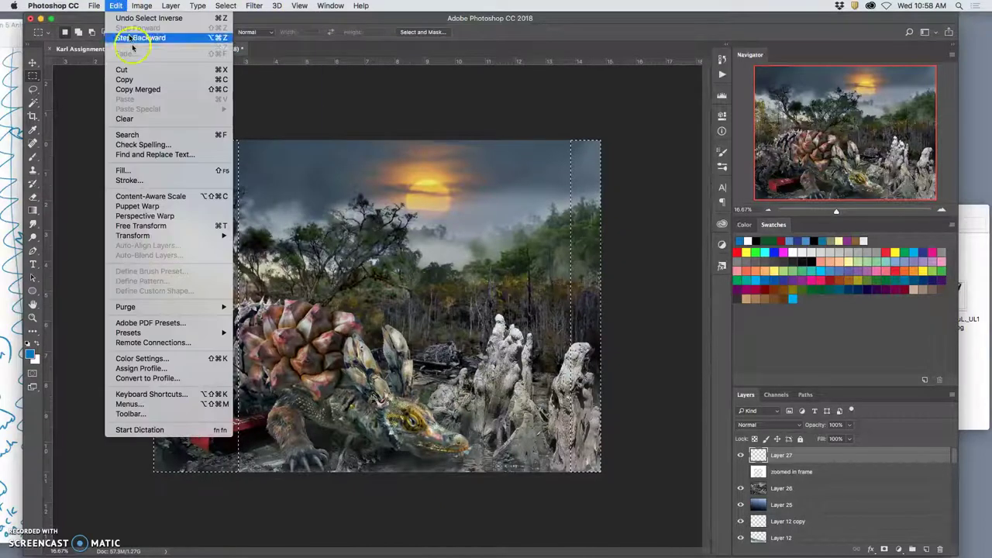
click(150, 169)
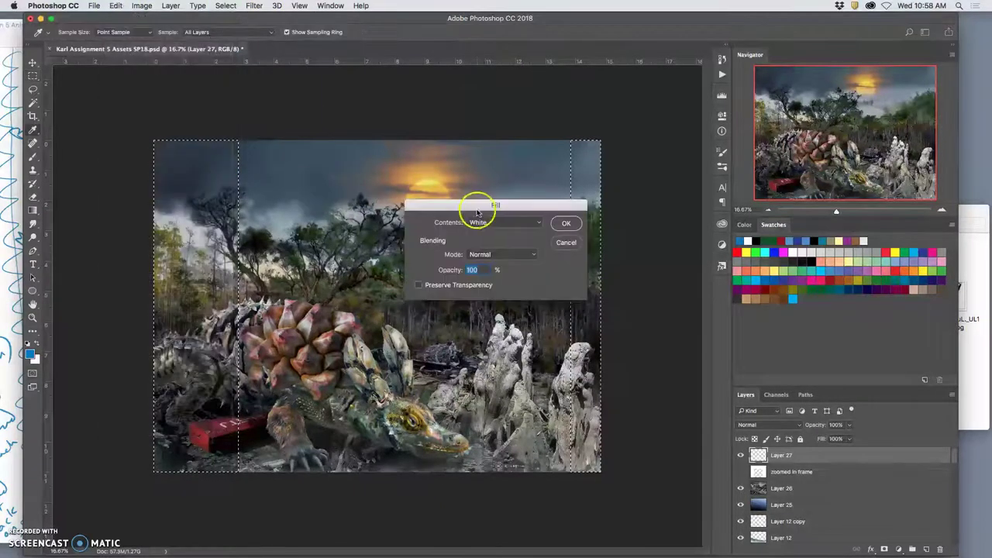
click(565, 223)
- Deselect and rename the new border layer 'zoomed out frame'
key(m)
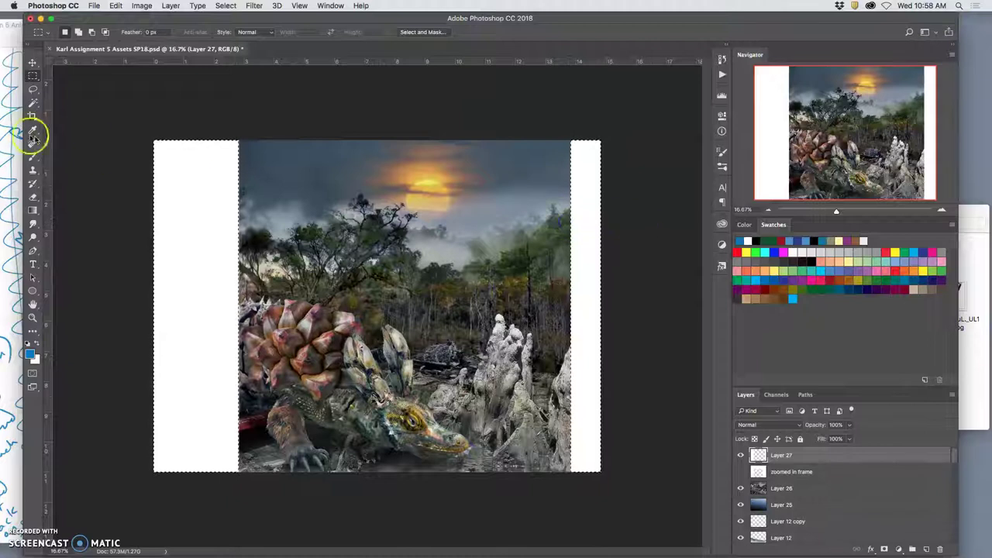
click(32, 88)
click(88, 95)
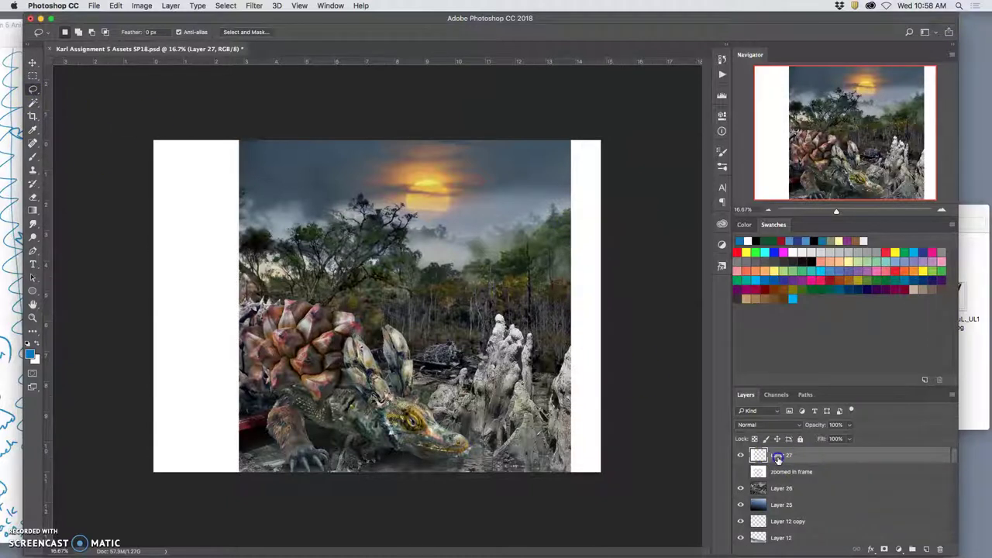
double_click(780, 455)
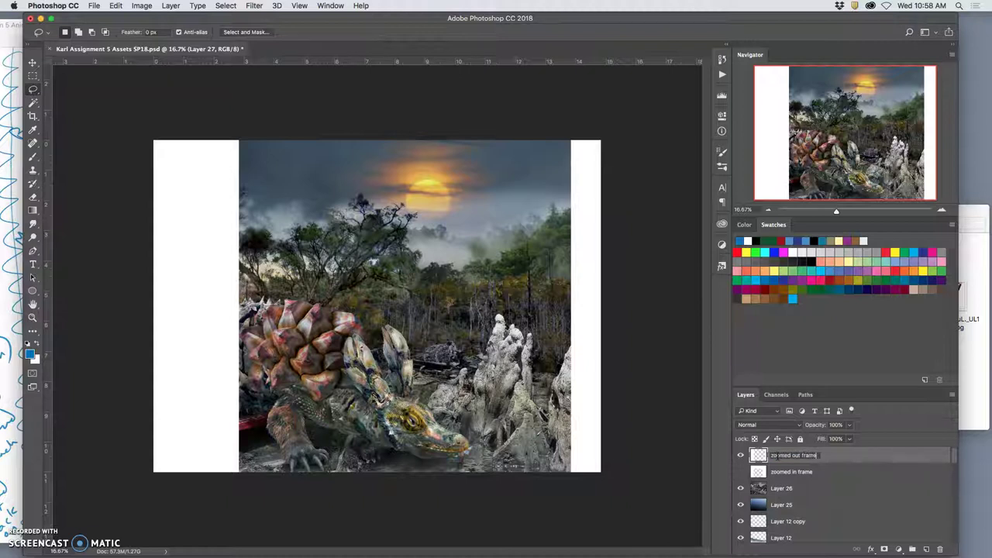
click(660, 441)
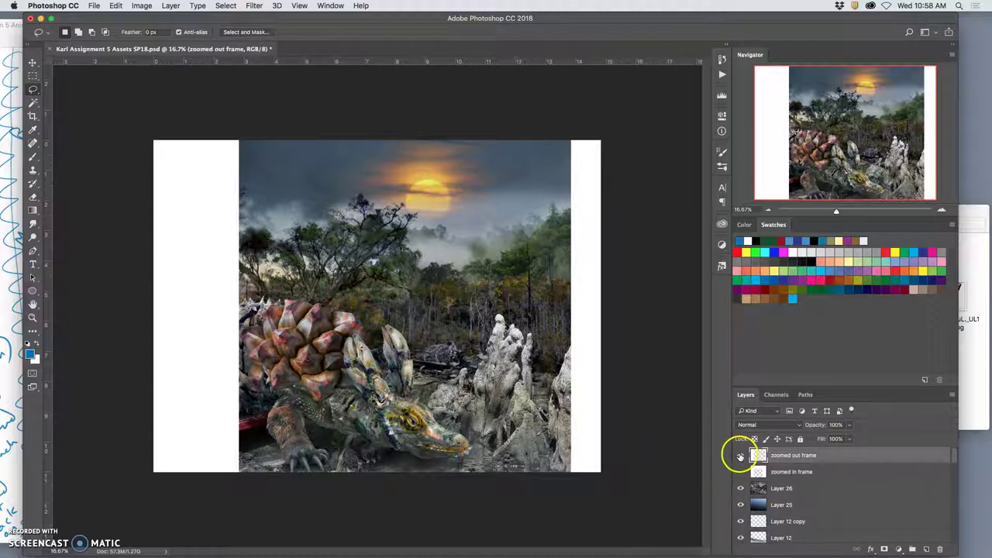
- Compare the two frame layers by toggling visibility, leaving 'zoomed in frame' hidden
click(740, 456)
click(741, 472)
click(741, 455)
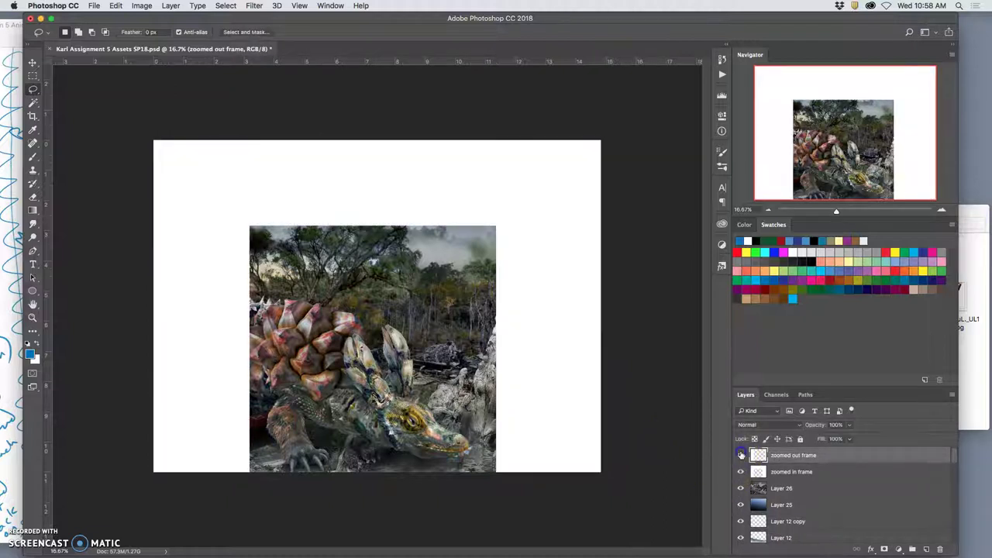
click(741, 472)
click(740, 472)
click(740, 472)
click(741, 472)
click(740, 472)
click(740, 472)
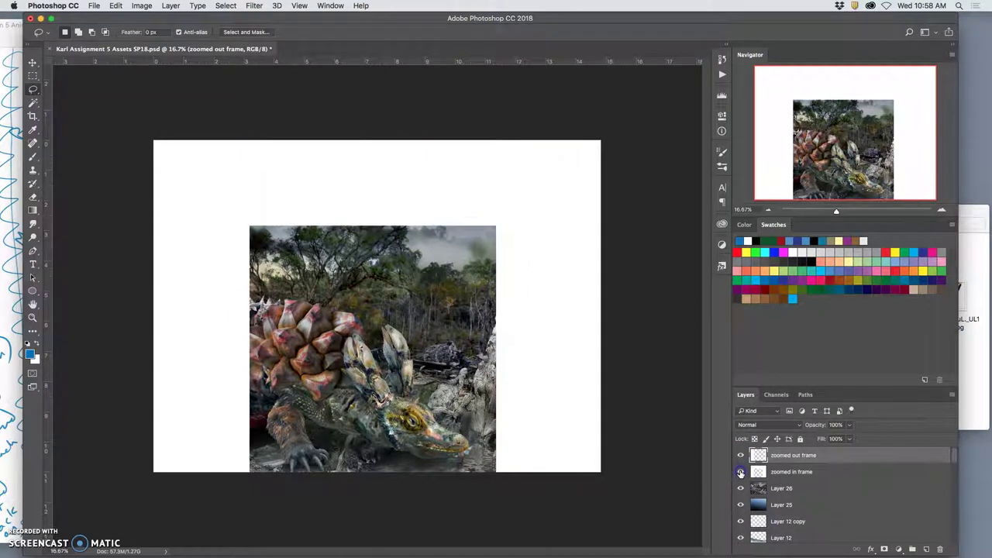
click(740, 472)
click(741, 472)
click(740, 472)
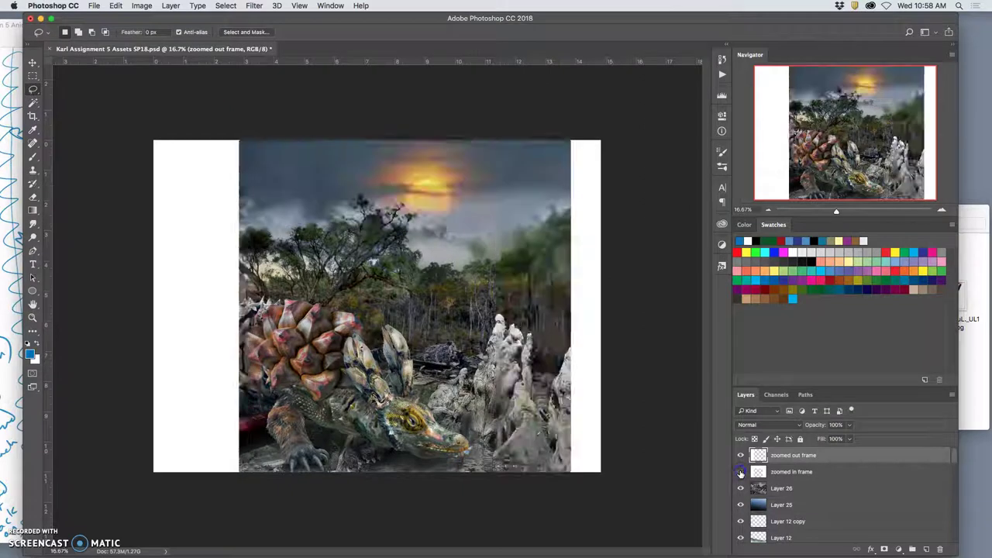
click(741, 472)
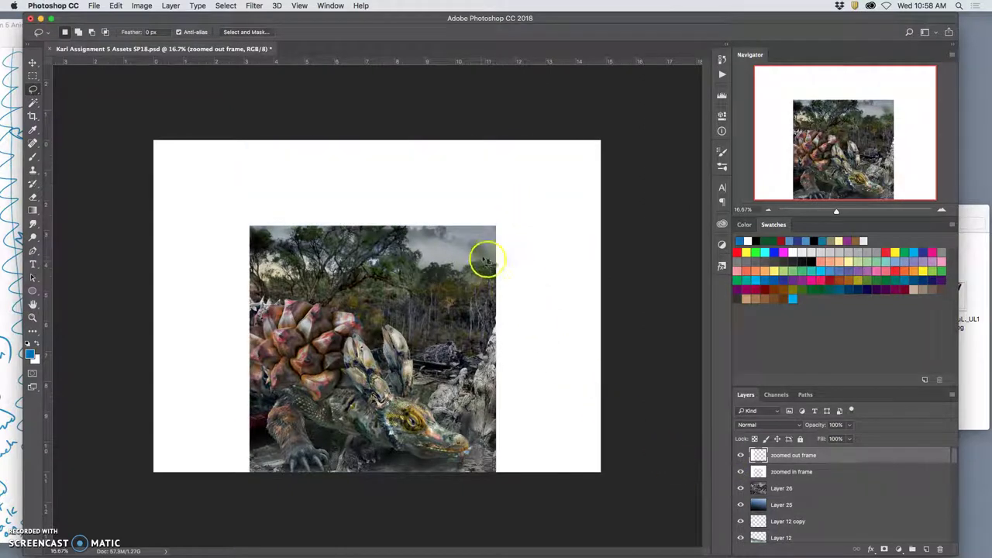
click(740, 472)
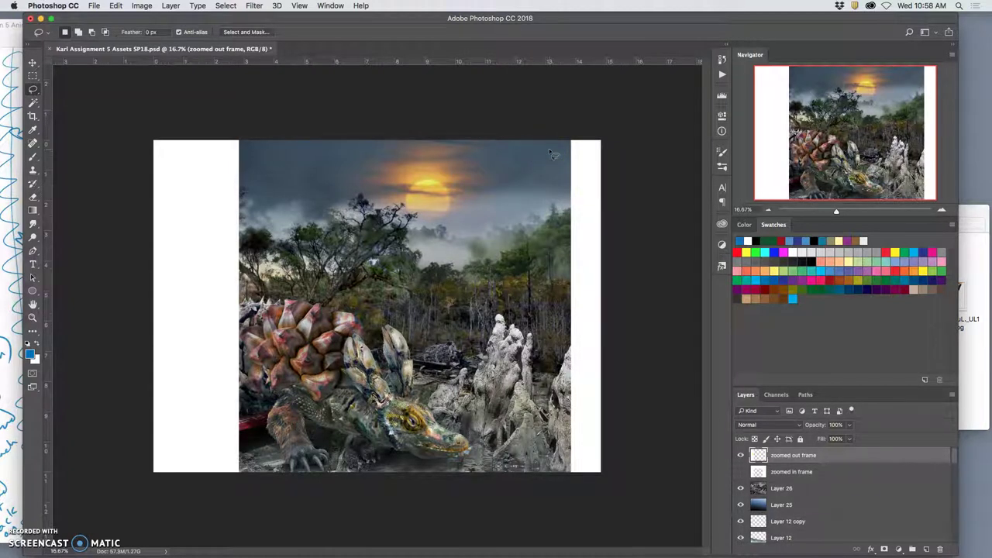
- Check the framing against the storyboard, then hide 'zoomed in frame' again
click(566, 138)
click(465, 490)
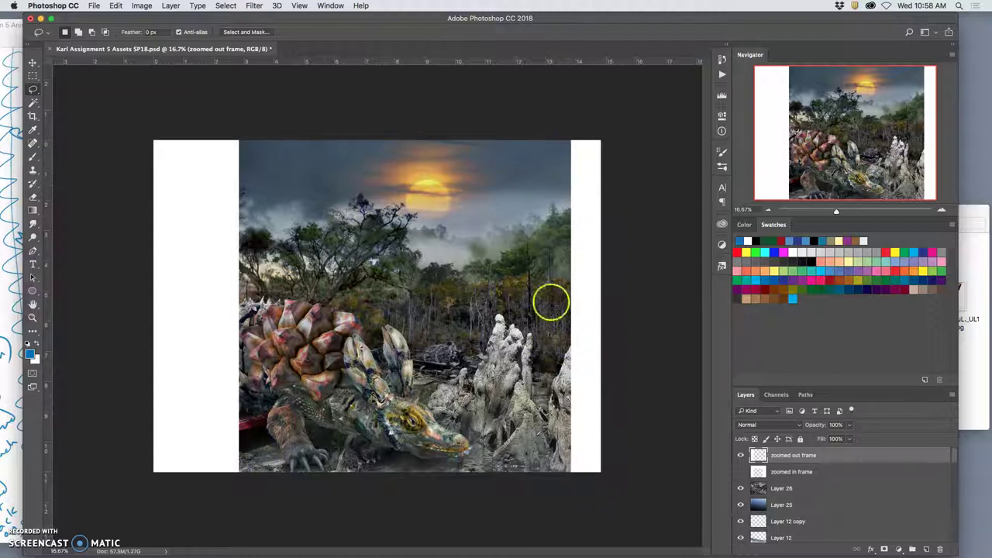
click(740, 472)
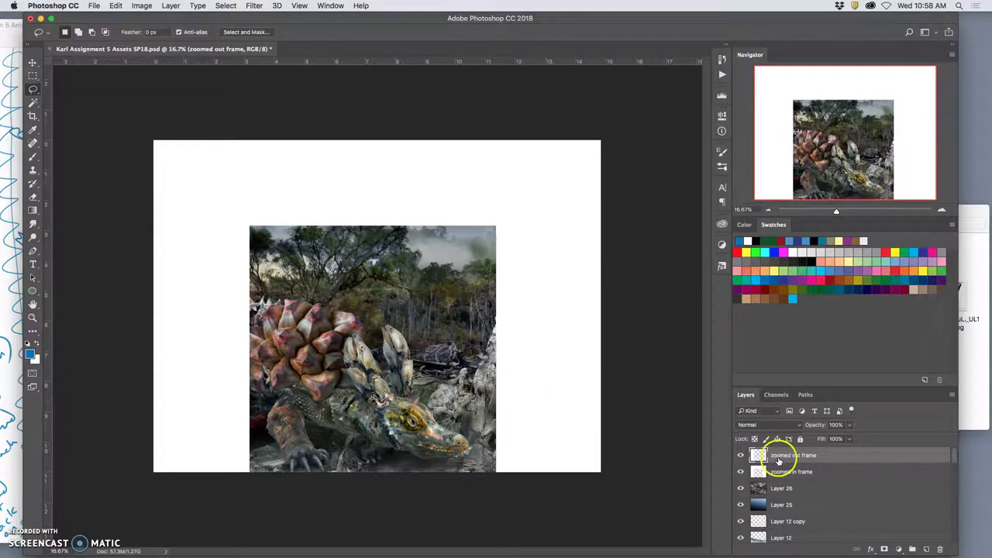
mouse_move(144, 23)
mouse_down()
mouse_move(345, 23)
mouse_move(166, 25)
mouse_up()
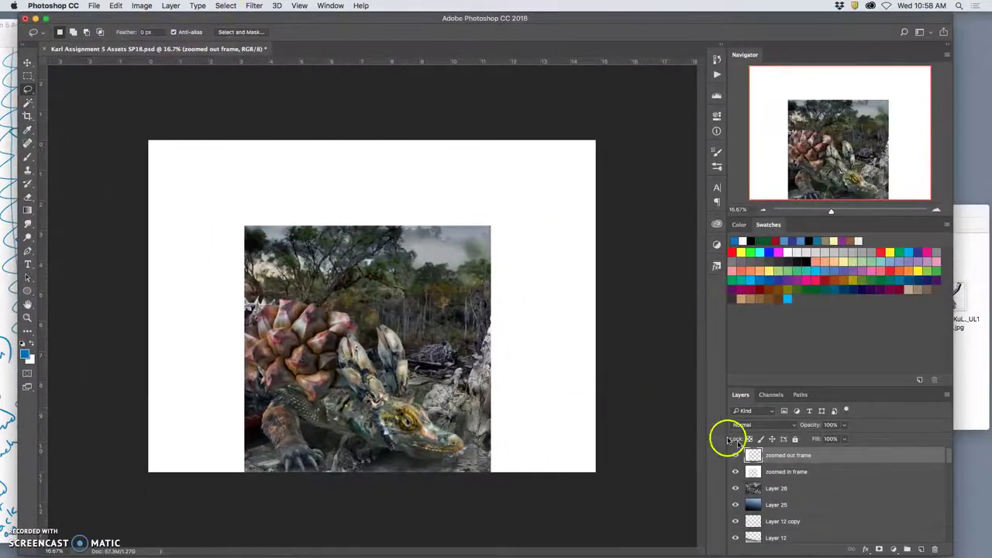
click(736, 472)
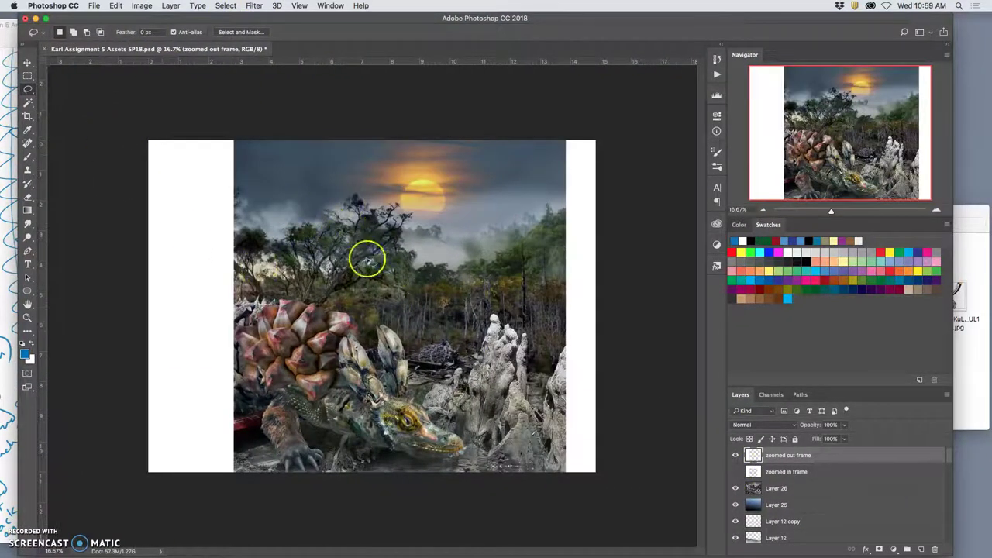
mouse_move(224, 19)
mouse_down()
mouse_move(328, 24)
mouse_move(408, 179)
mouse_up()
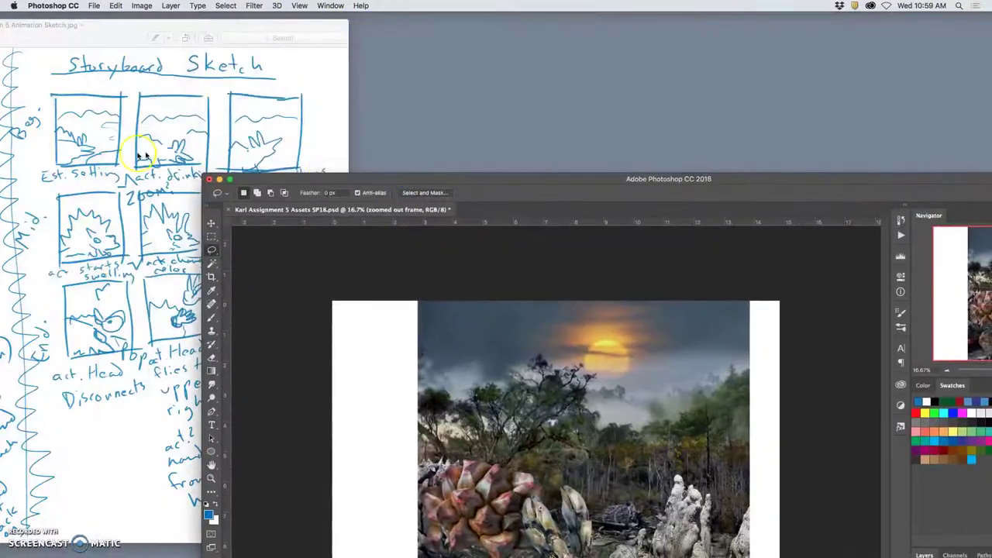
click(148, 93)
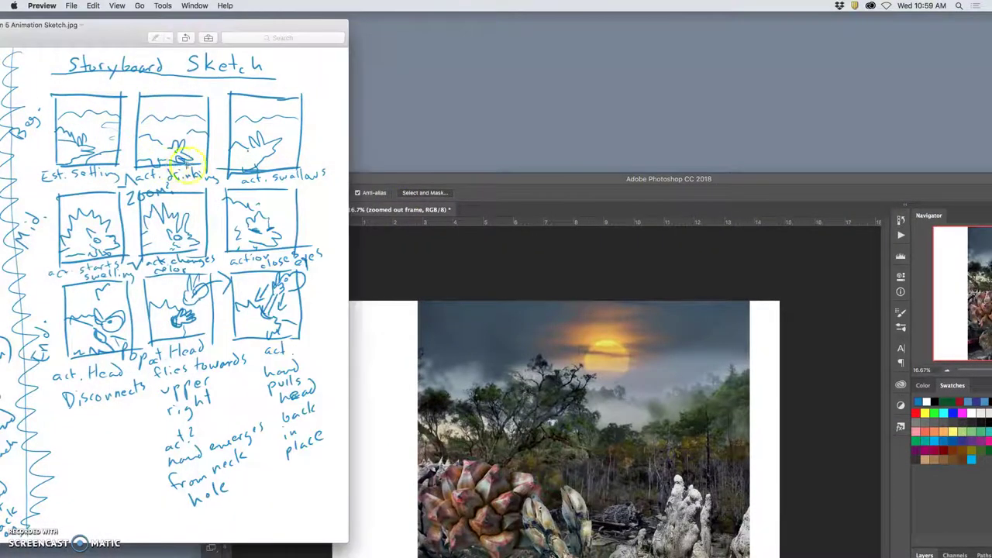
click(566, 179)
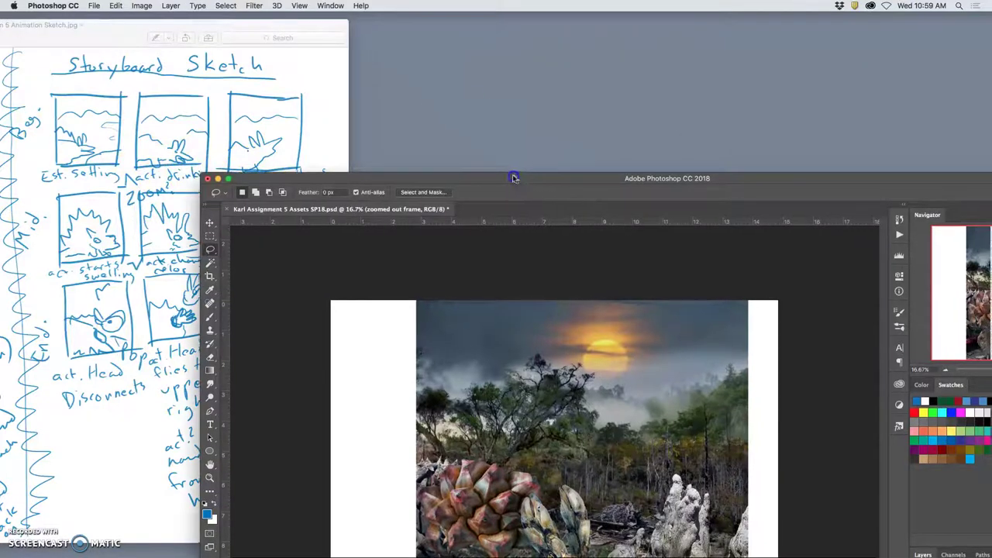
double_click(514, 178)
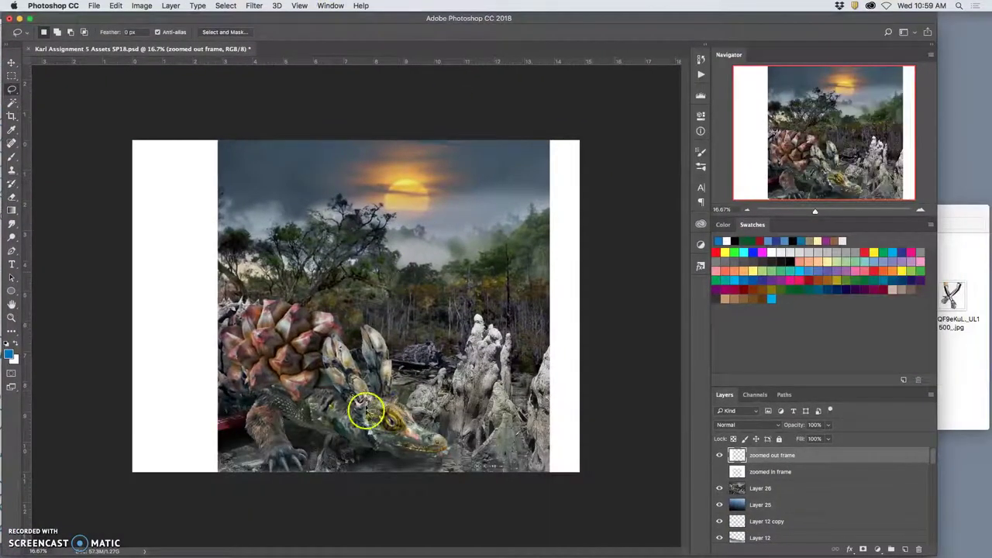
- Find the Creature Collage layer and blink its visibility to see its content
scroll(758, 497, down, 4)
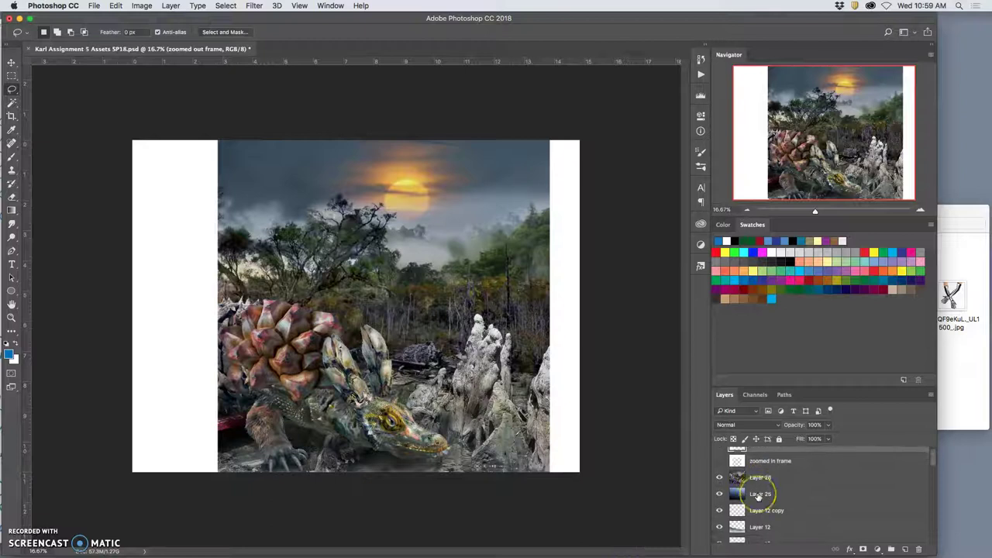
scroll(756, 498, down, 5)
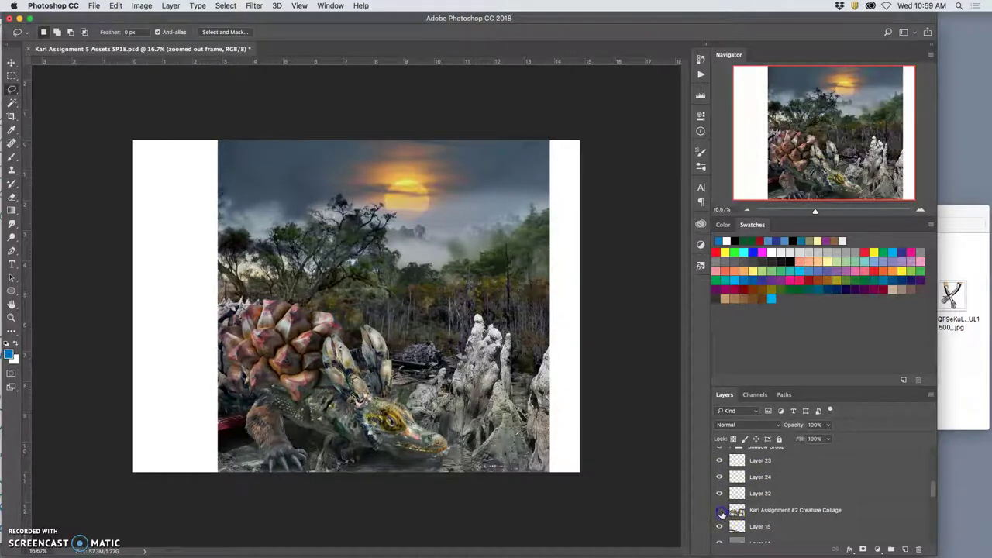
click(719, 510)
click(719, 510)
click(719, 510)
click(719, 510)
click(771, 510)
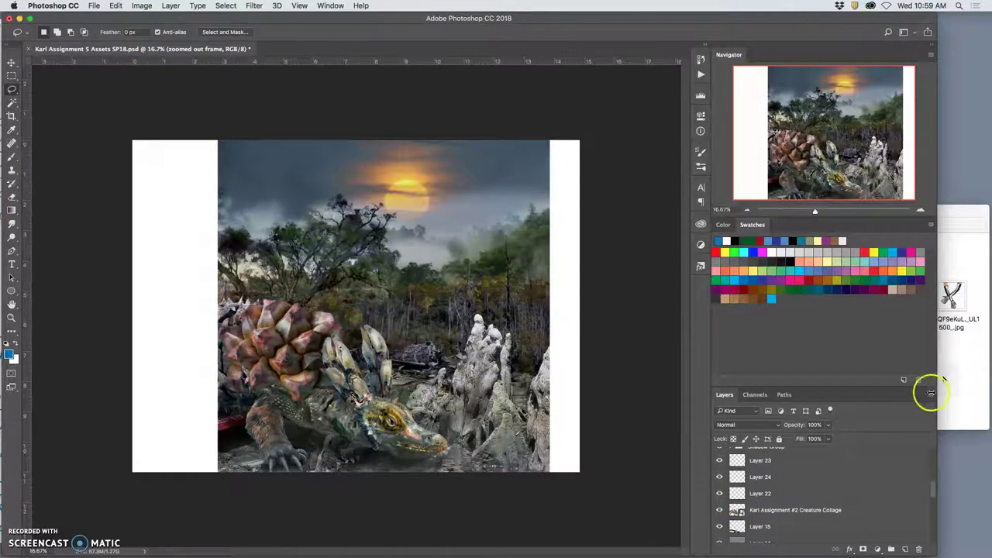
click(719, 512)
click(719, 512)
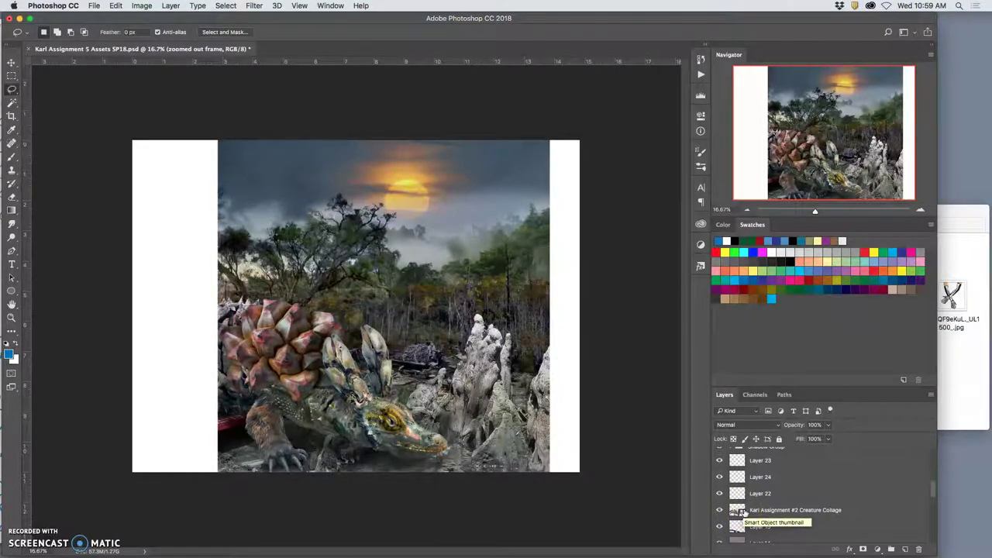
- Duplicate the Creature Collage layer with Cmd+J and give the copy an orange colour label
click(774, 511)
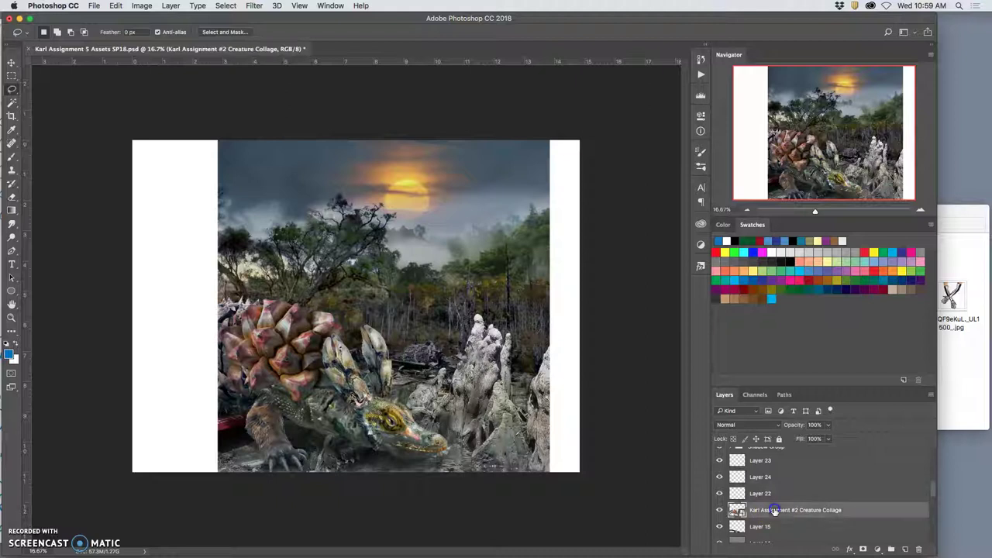
scroll(829, 507, down, 1)
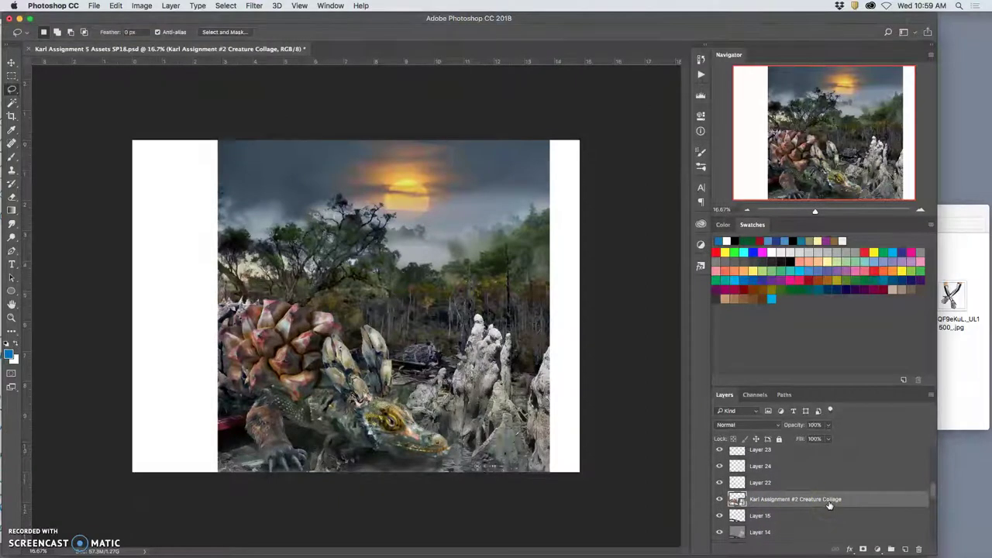
key(super+j)
drag(768, 508, 779, 505)
right_click(723, 500)
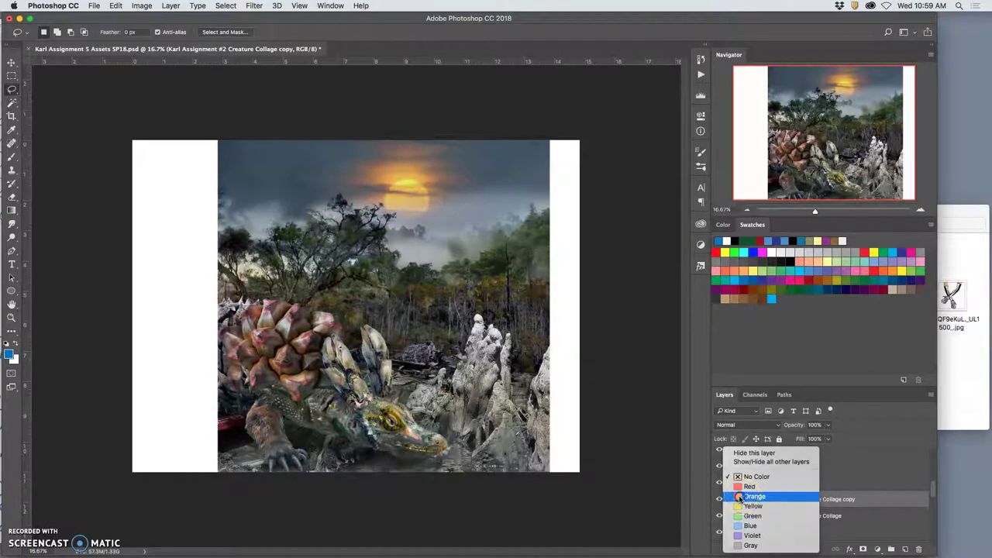
click(740, 496)
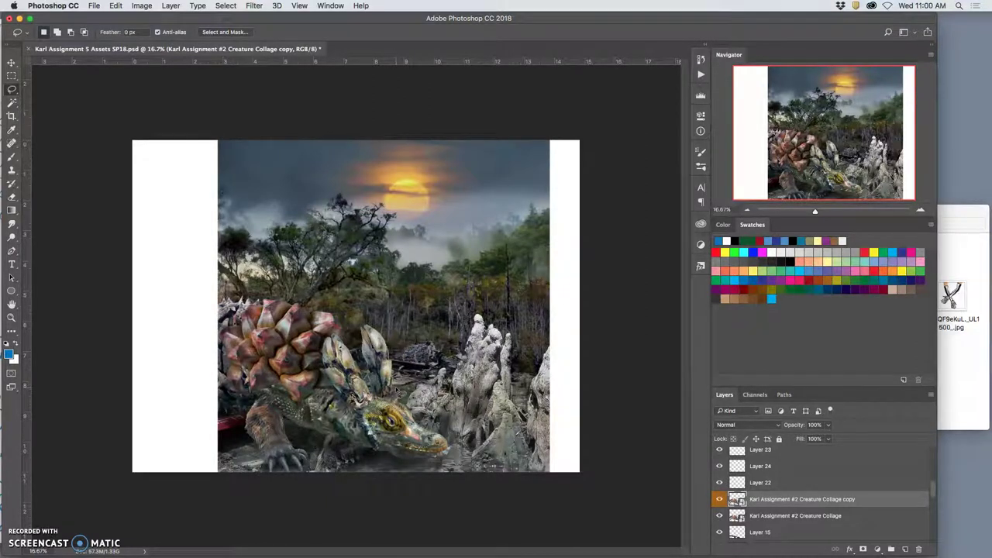
- Rasterize the Creature Collage copy layer, toggle the original's visibility, and pan around the creature
right_click(775, 500)
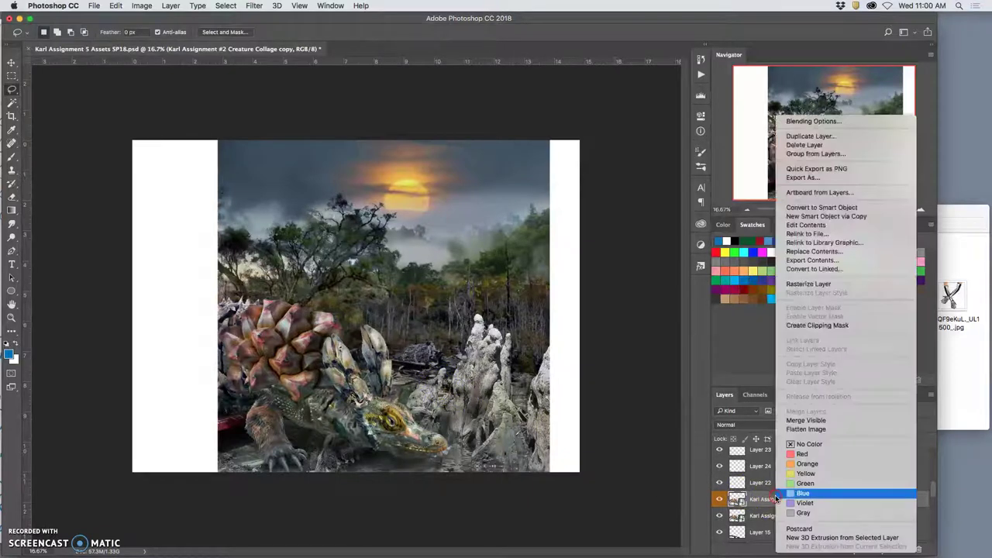
click(798, 285)
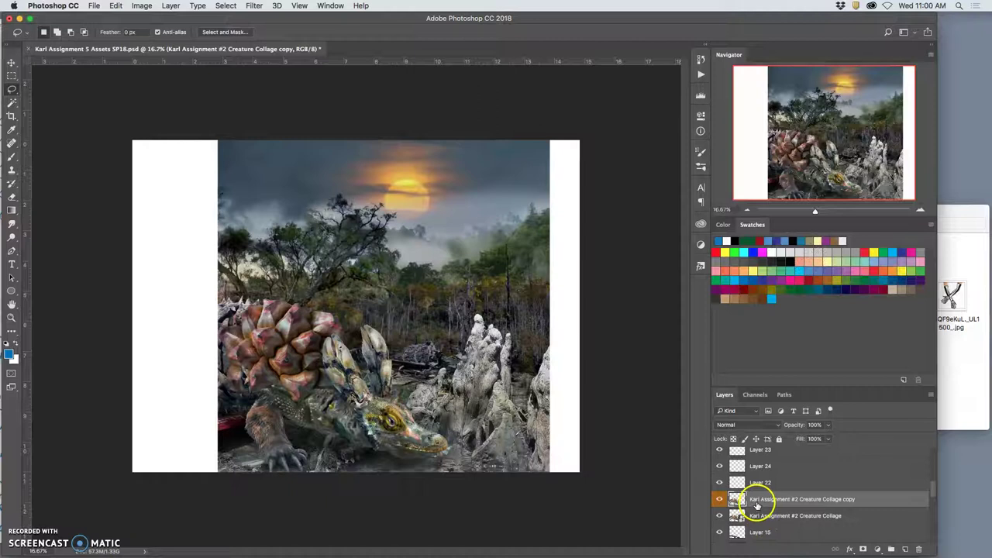
click(719, 516)
scroll(491, 488, up, 3)
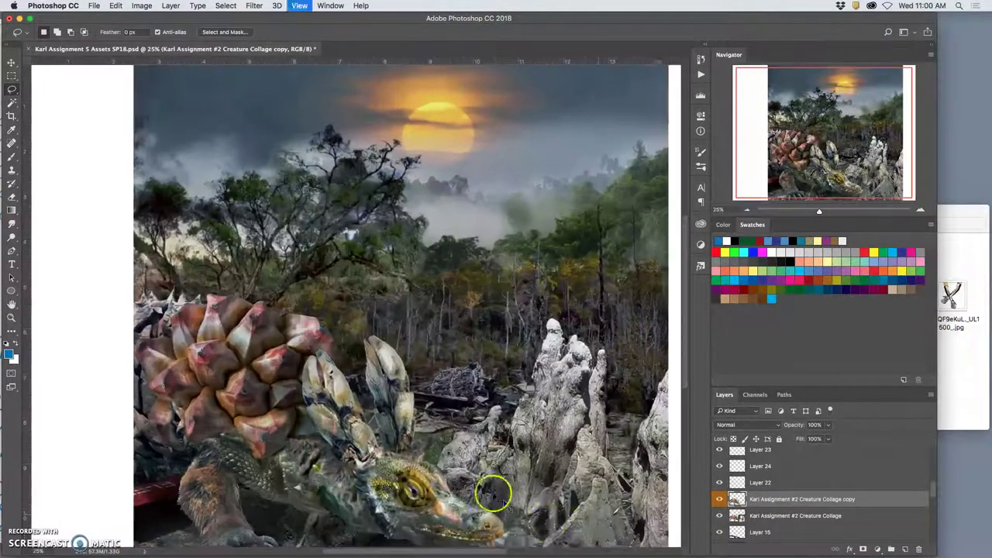
scroll(475, 466, down, 5)
scroll(475, 467, right, 5)
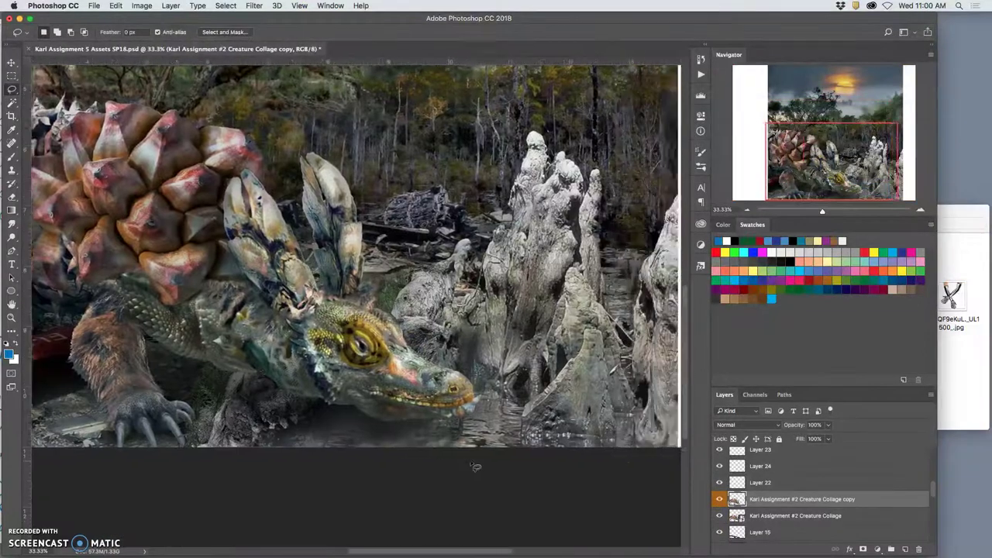
scroll(475, 466, left, 3)
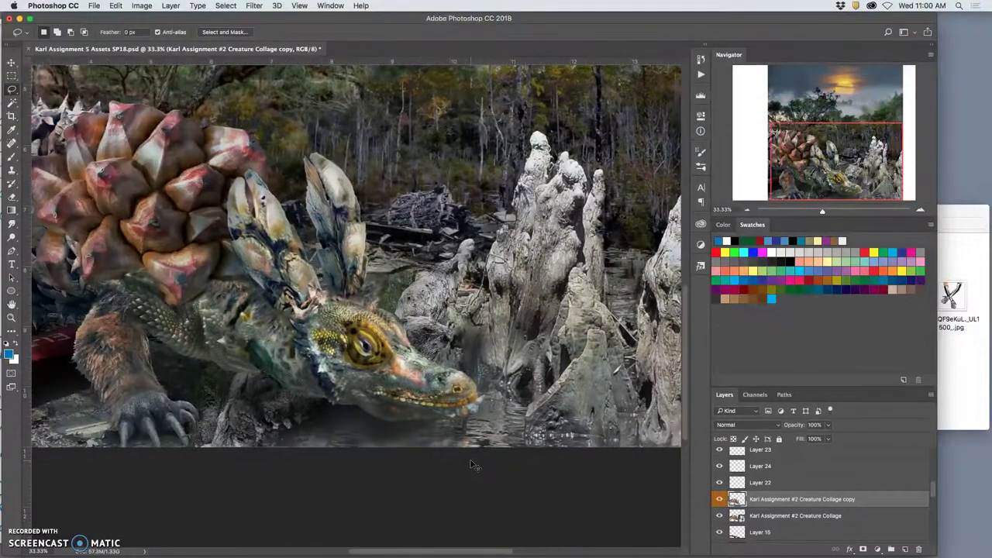
- Lasso around the creature's head, crest and jaw, then copy the selection to Layer 27
drag(470, 464, 467, 419)
key(super+minus)
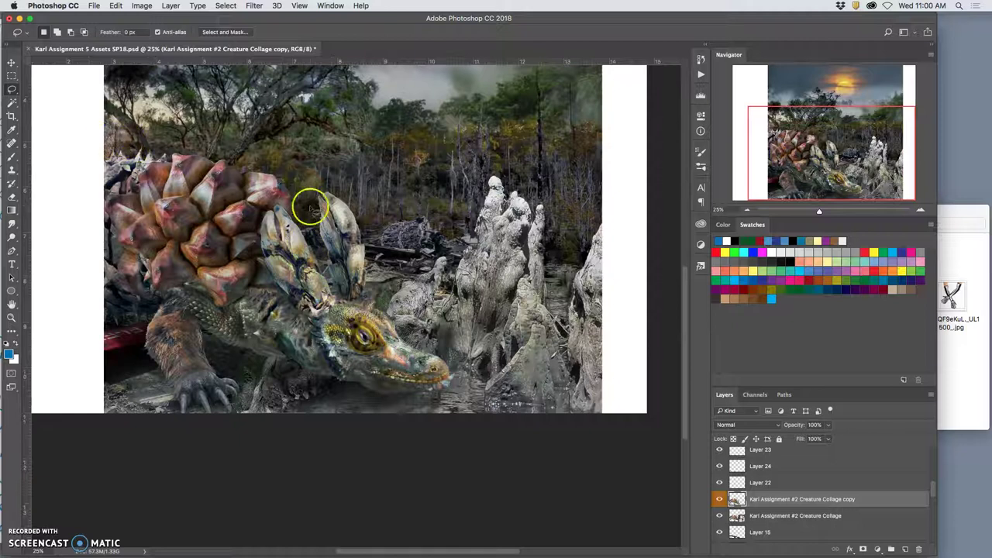
mouse_move(339, 186)
mouse_down()
mouse_move(310, 195)
mouse_move(305, 217)
mouse_move(286, 209)
mouse_up()
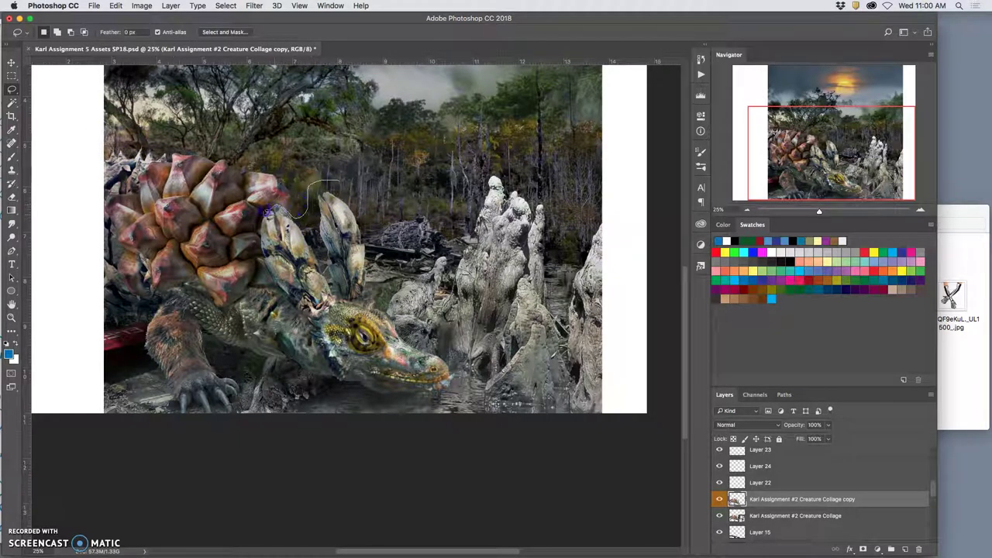
mouse_move(261, 249)
mouse_down()
mouse_move(278, 286)
mouse_move(238, 305)
mouse_move(245, 348)
mouse_move(331, 385)
mouse_up()
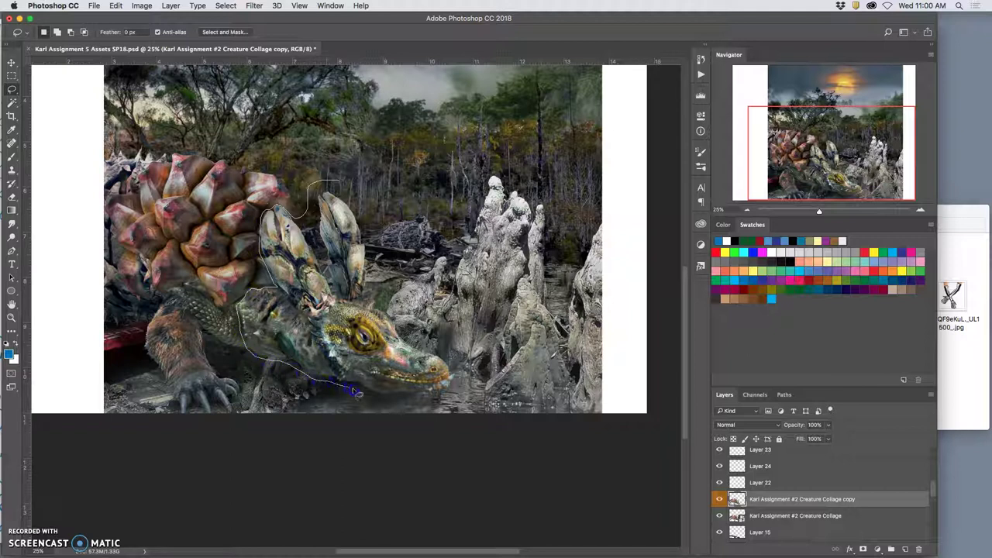
drag(402, 401, 458, 378)
mouse_move(430, 343)
mouse_down()
mouse_move(387, 302)
mouse_move(378, 248)
mouse_move(339, 186)
mouse_up()
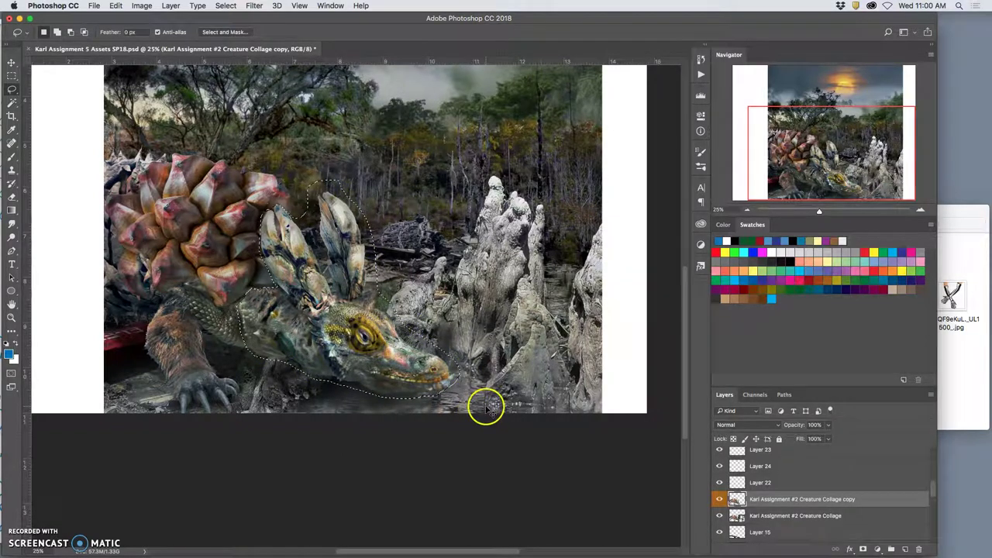
key(super+j)
- Hide both collage layers, rename Layer 27 'head mouth closed eyes open', and zoom into the eye
click(718, 516)
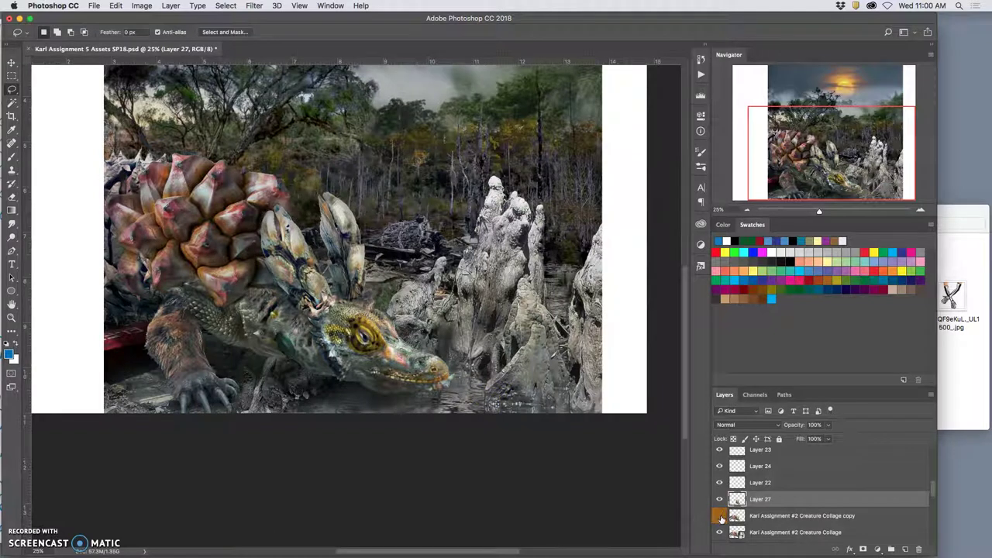
click(719, 532)
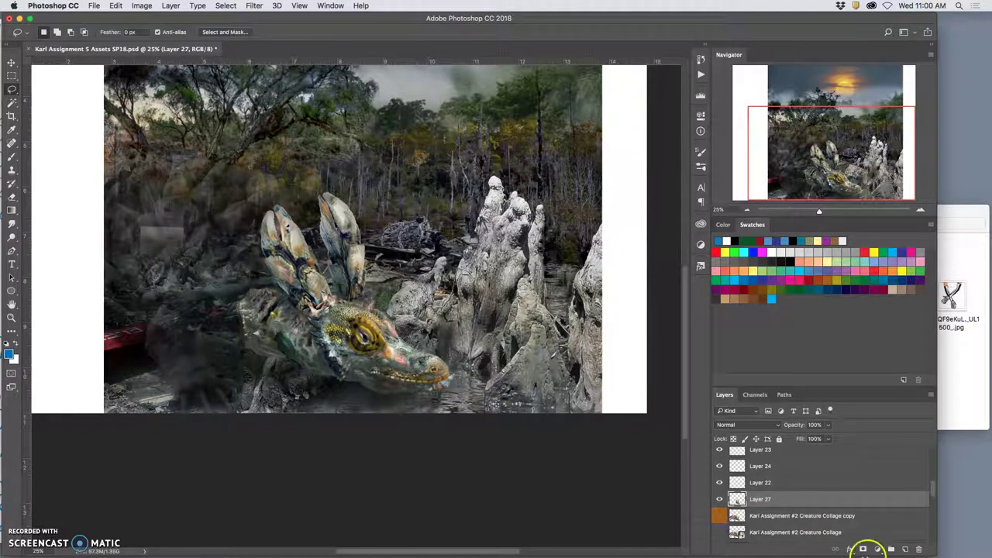
click(825, 506)
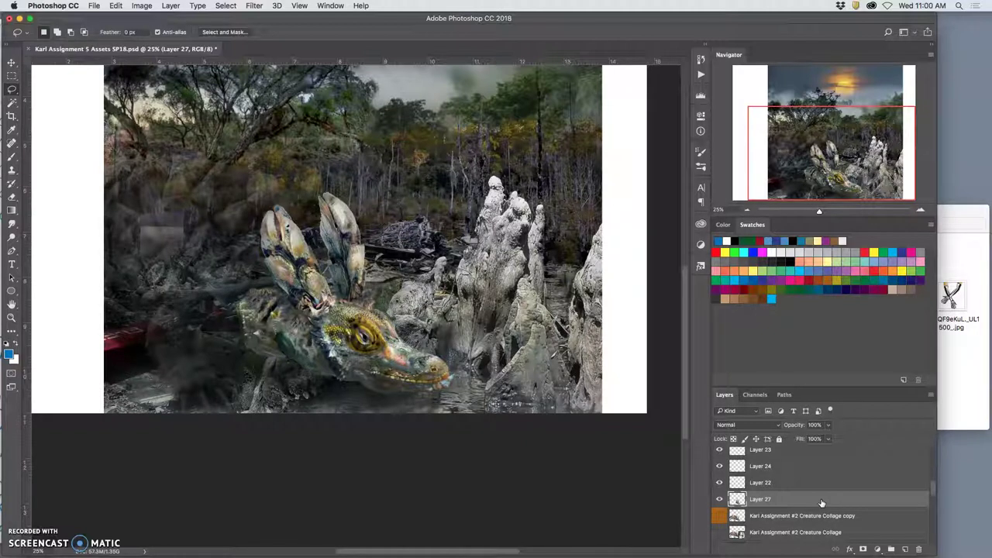
mouse_move(821, 503)
mouse_down()
mouse_move(443, 354)
mouse_move(437, 361)
mouse_move(770, 504)
mouse_move(731, 500)
mouse_move(759, 503)
mouse_up()
text(head mouth closed eyes)
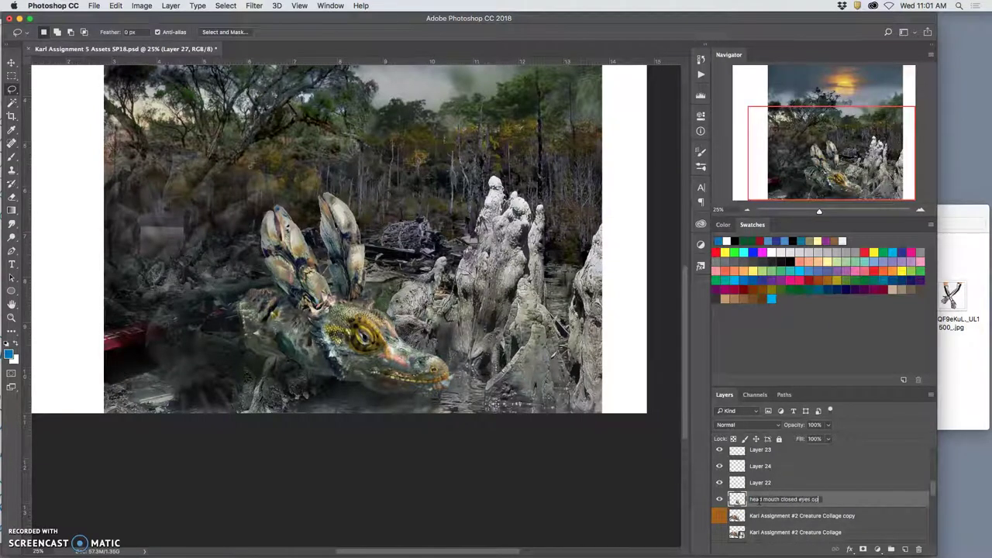
click(863, 512)
click(787, 502)
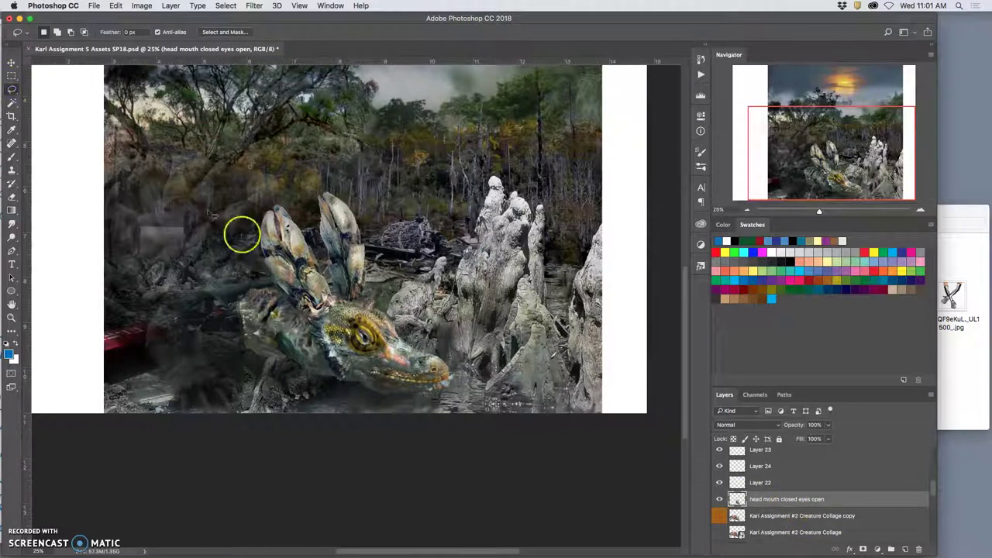
mouse_move(361, 326)
mouse_down()
mouse_move(364, 335)
mouse_move(352, 331)
mouse_up()
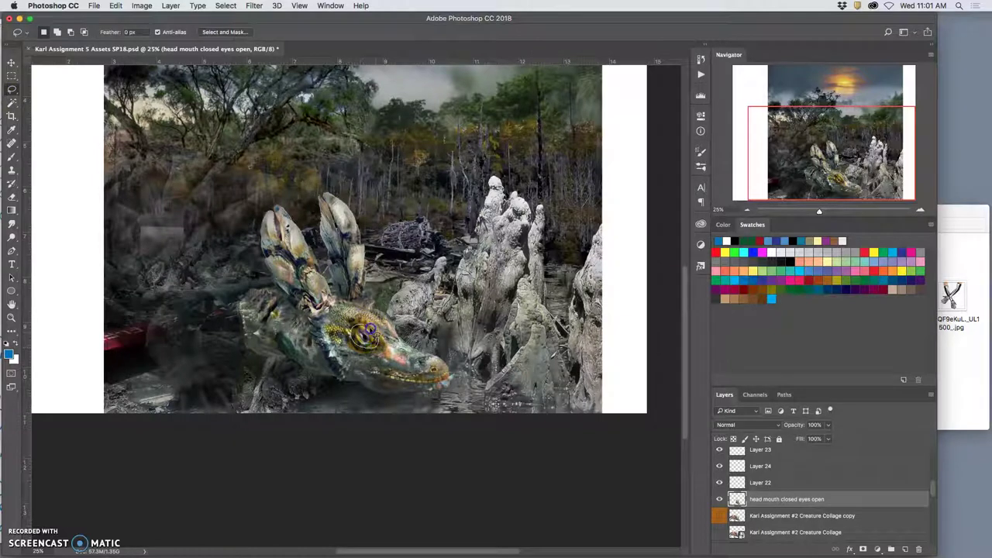
key(super+plus)
key(super+plus)
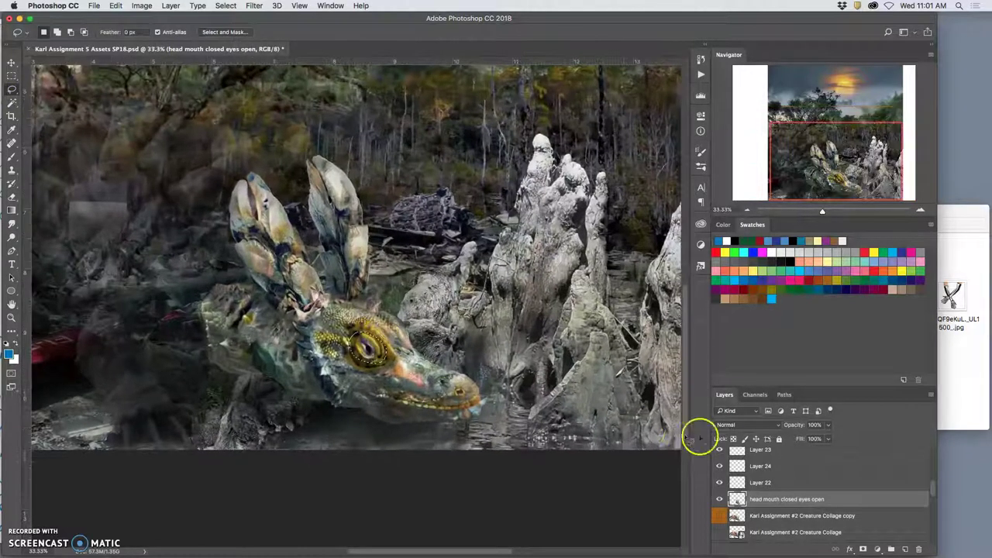